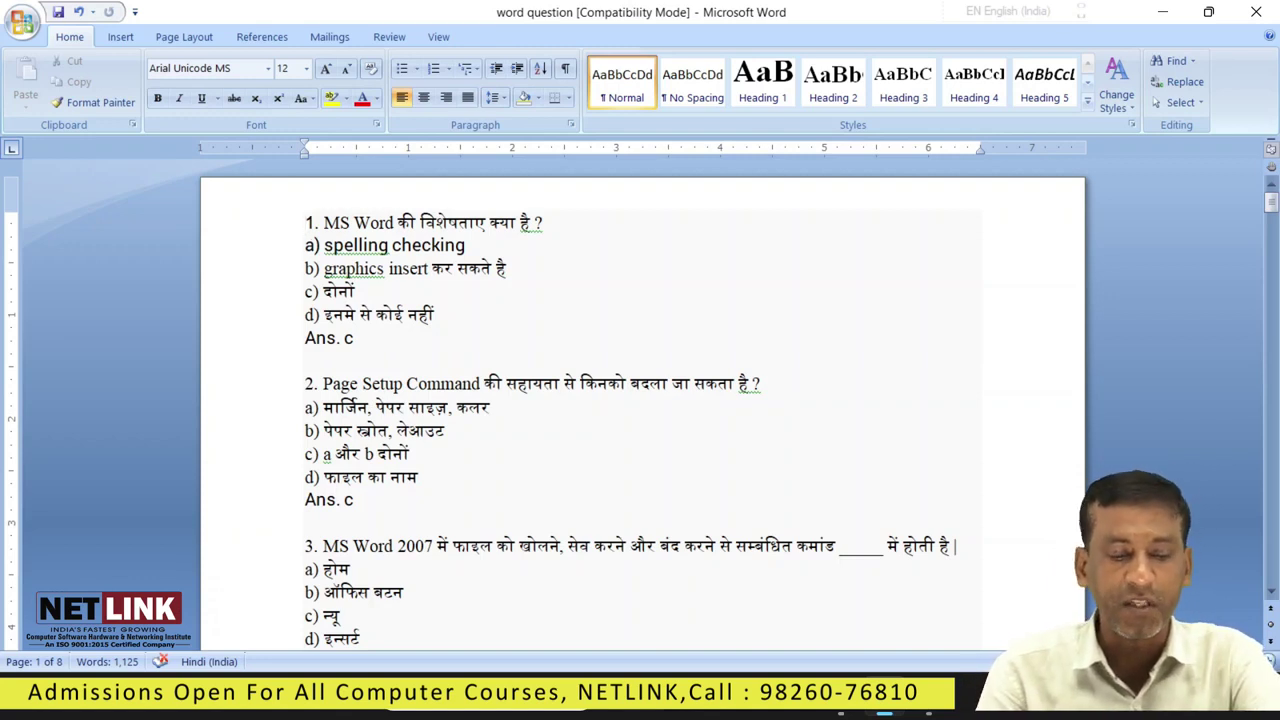
Step: Open Print Preview from the Office Button to see the quiz four pages at a time
click(23, 26)
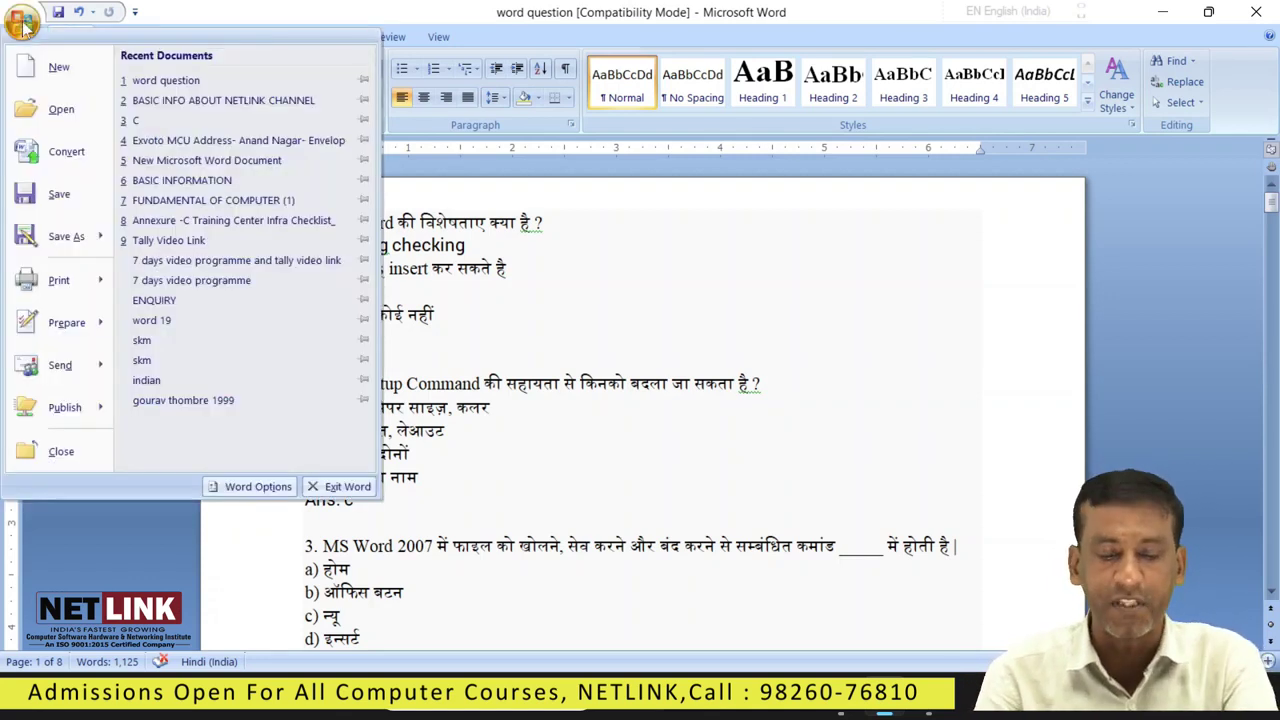
key(Escape)
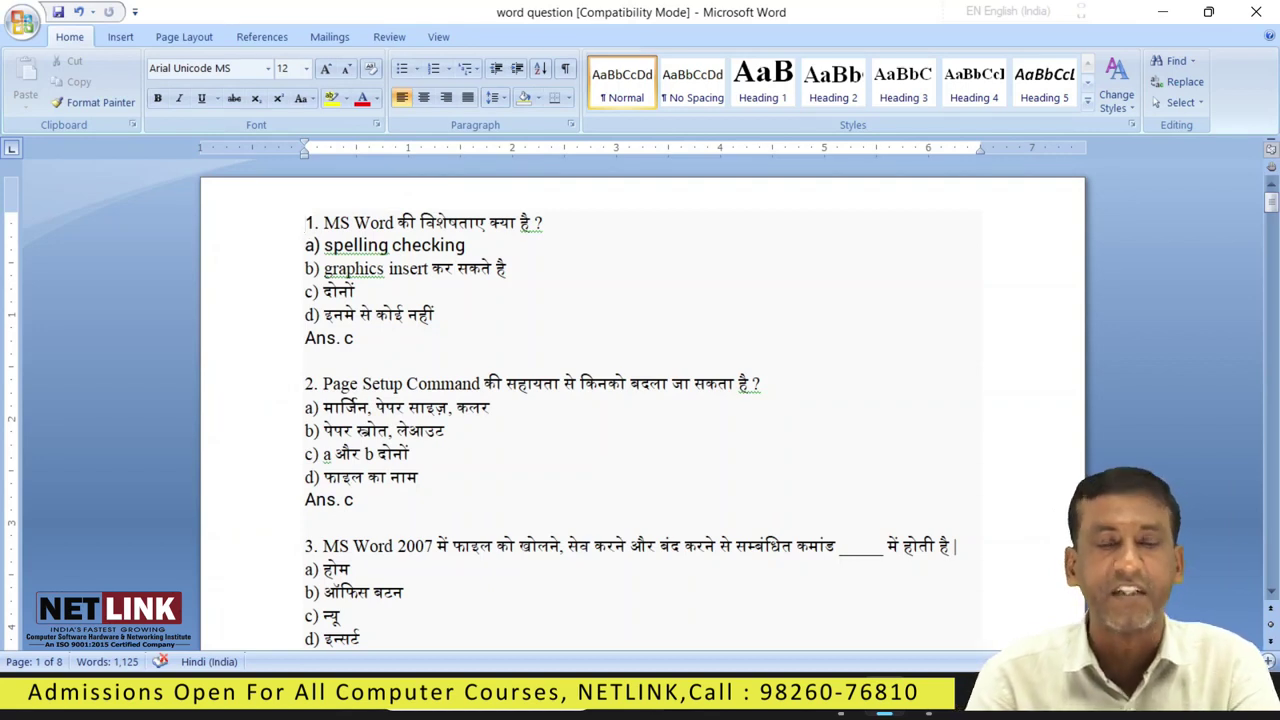
click(22, 22)
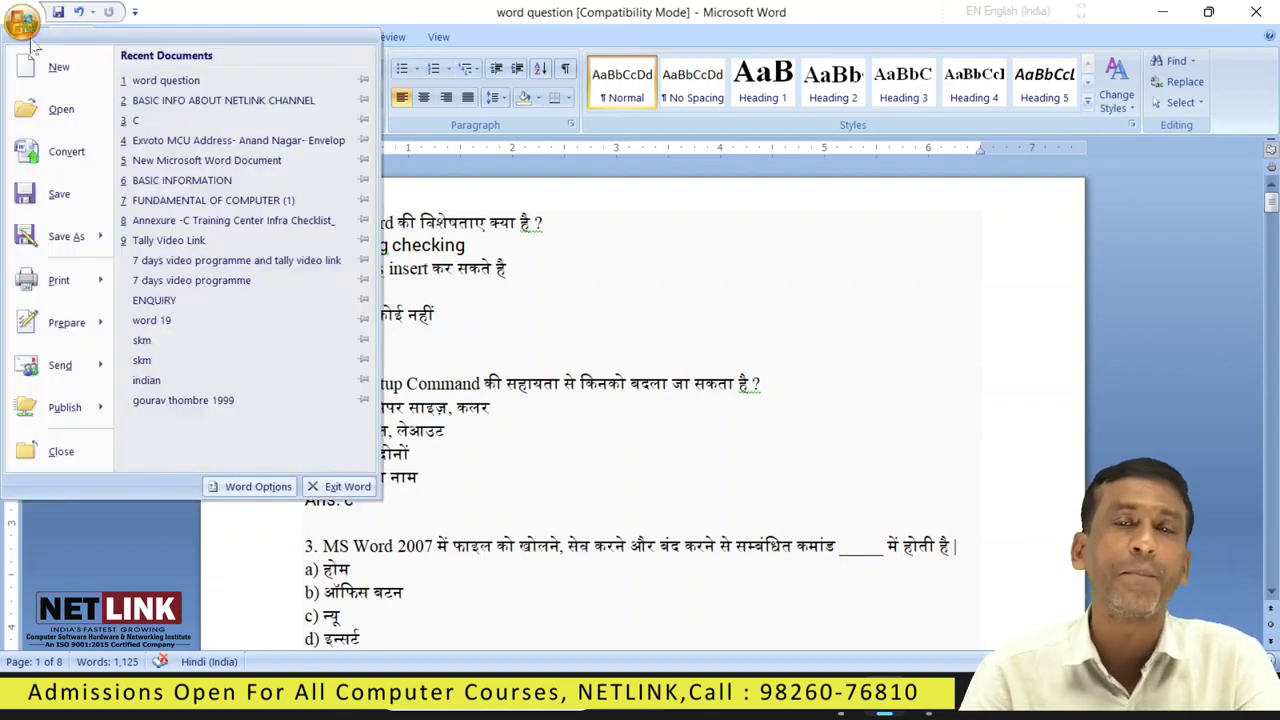
mouse_move(59, 280)
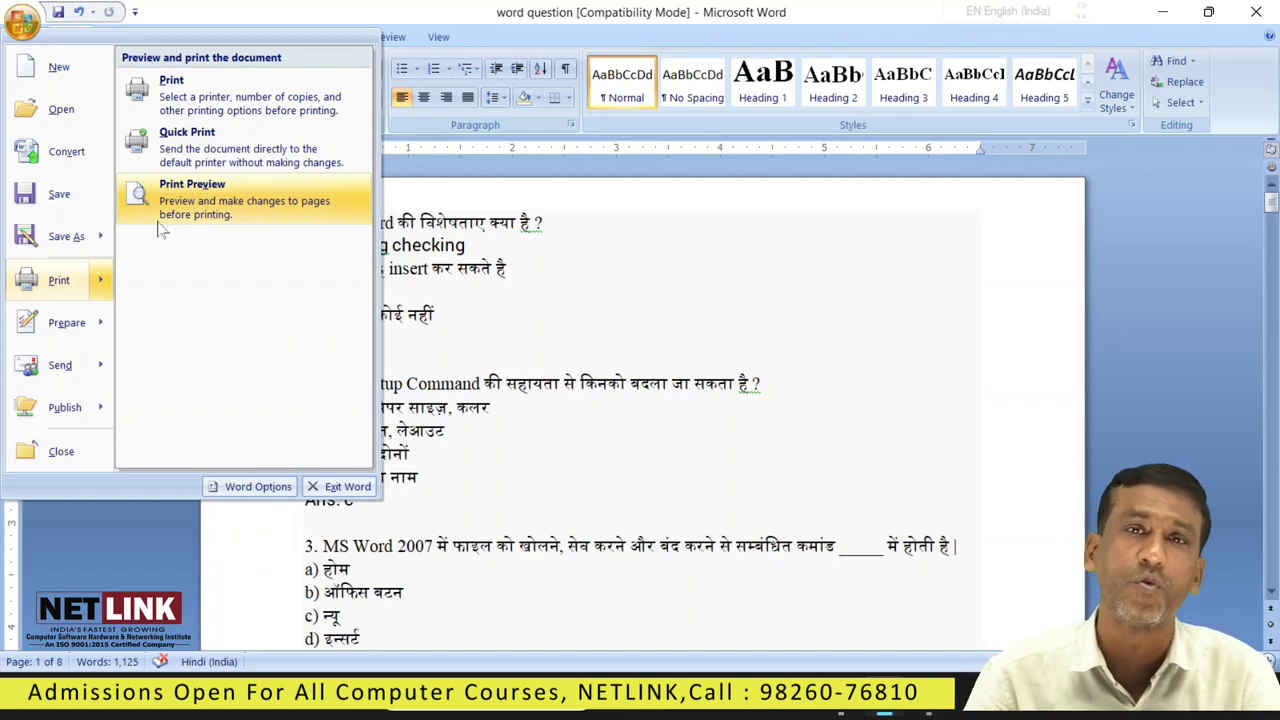
click(160, 218)
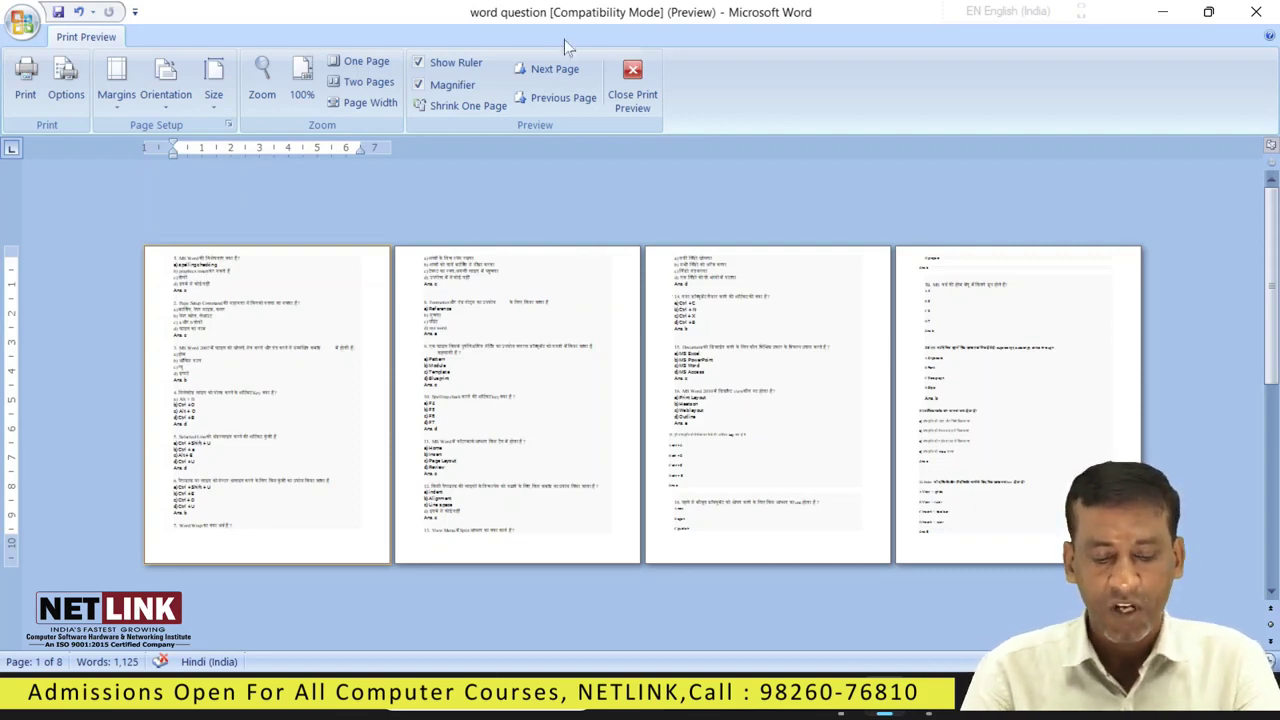
Step: Close Print Preview, scroll through the quiz in normal view, and bring up the Office Button menu
click(621, 100)
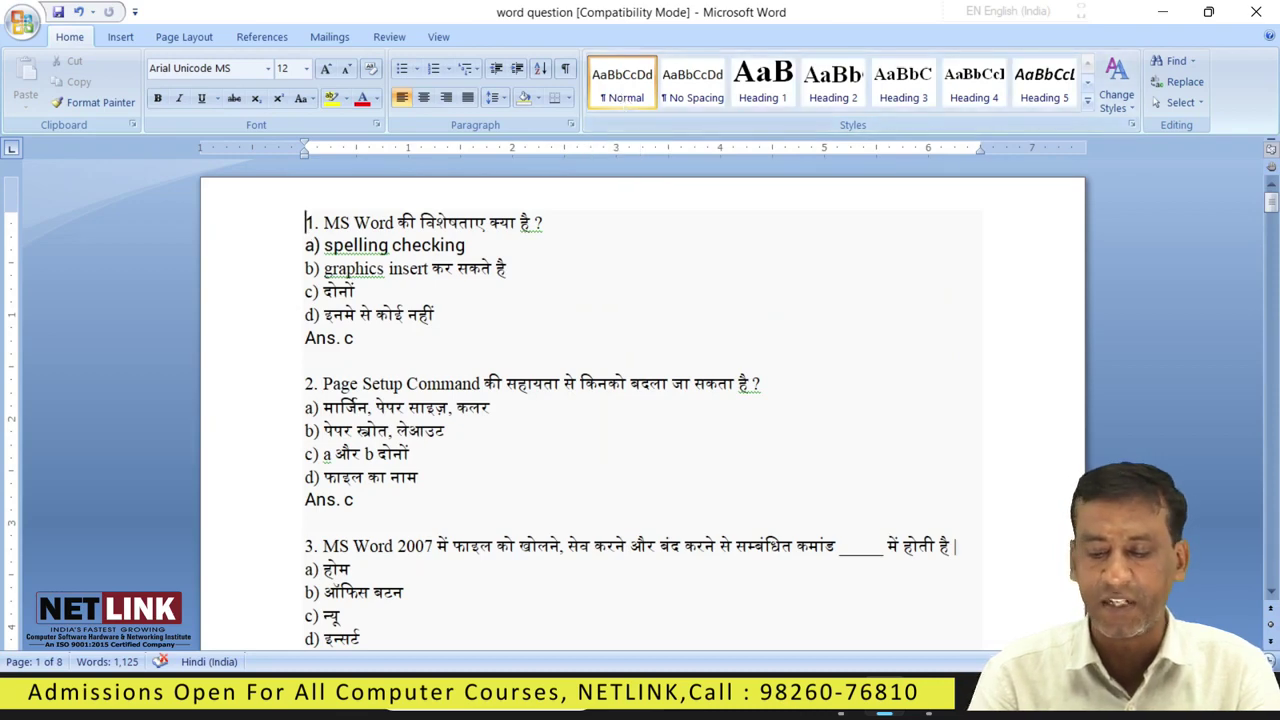
scroll(1276, 345, down, 3)
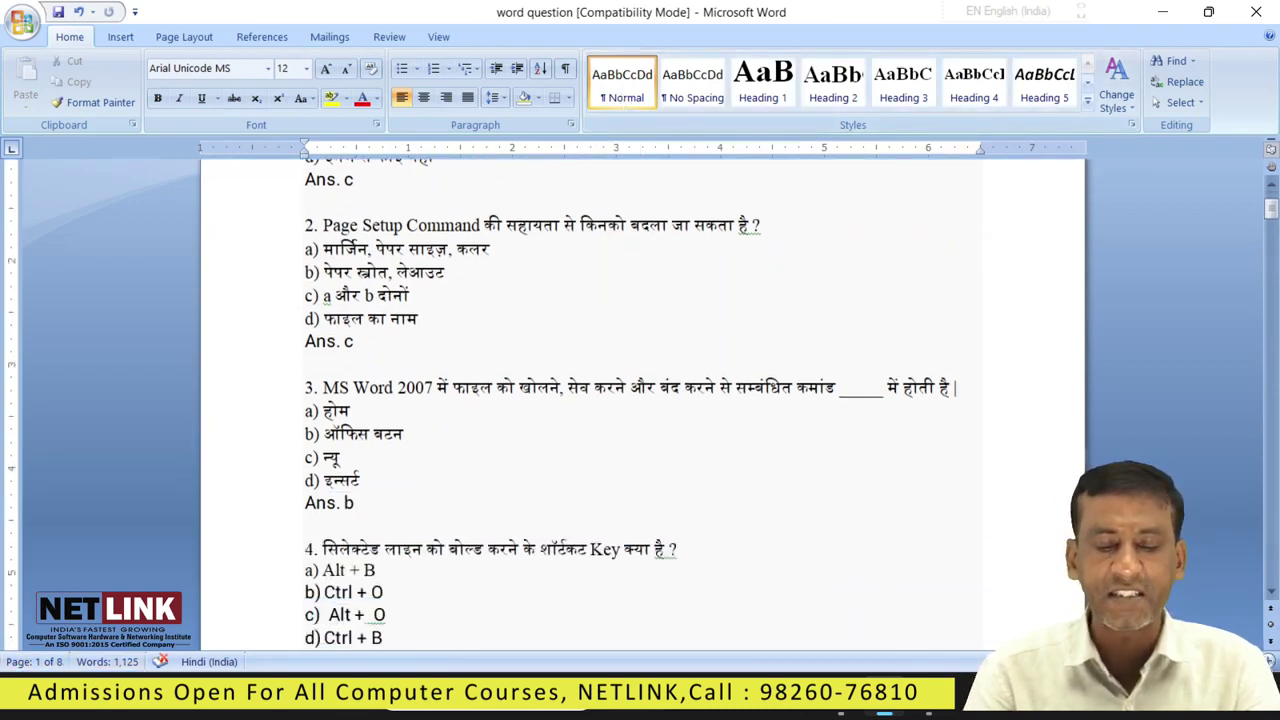
scroll(1276, 345, down, 5)
mouse_move(1275, 245)
mouse_down()
mouse_move(1272, 265)
mouse_move(1271, 203)
mouse_up()
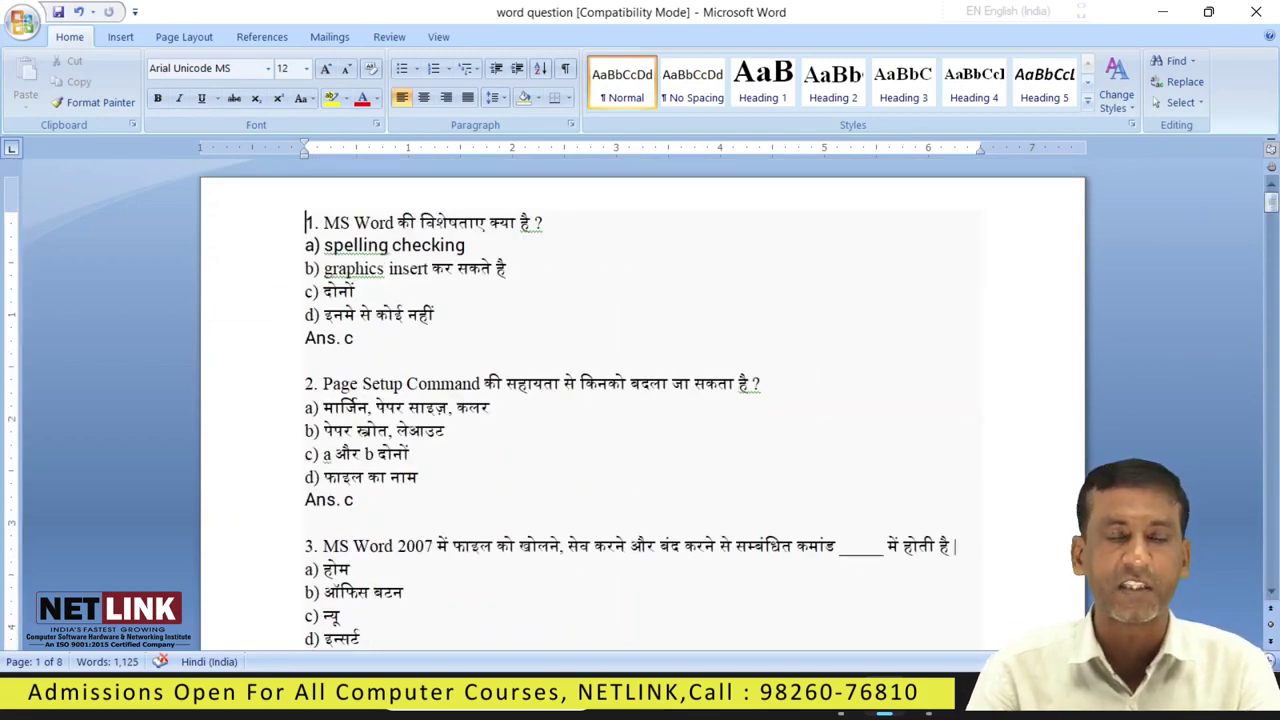
click(22, 22)
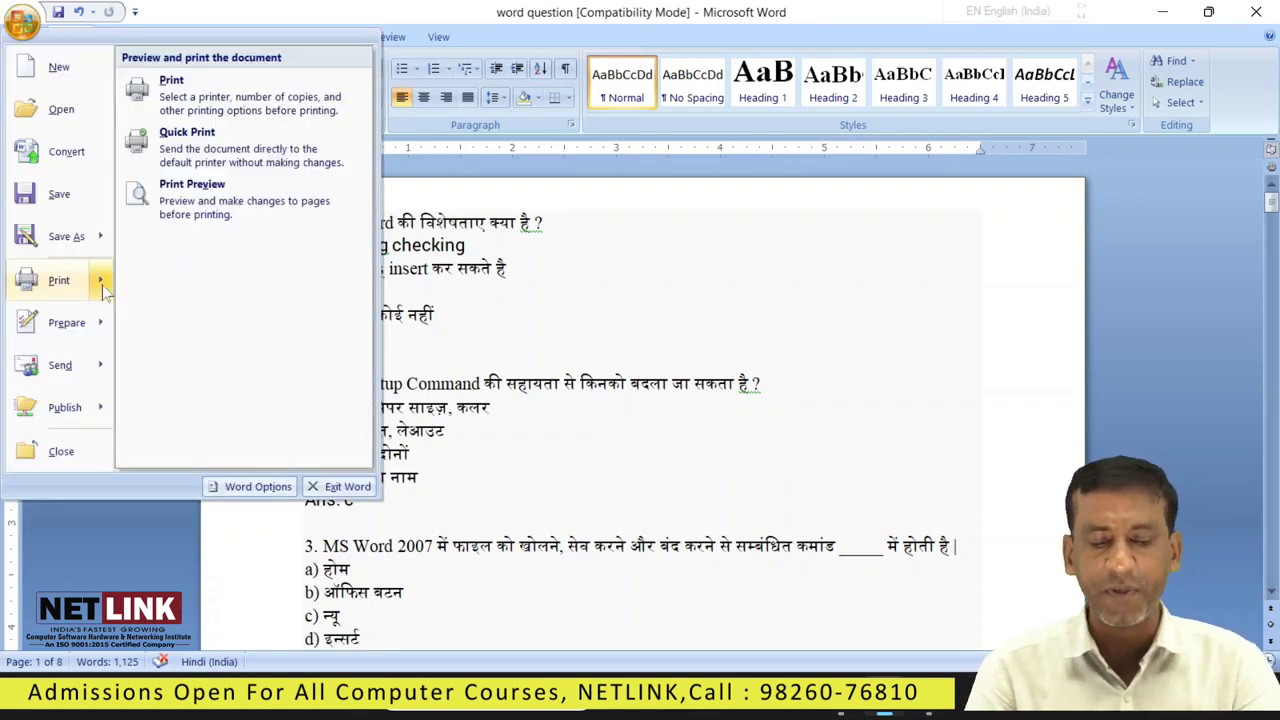
Step: Preview pages 5–8 of the quiz, then close Print Preview
click(170, 218)
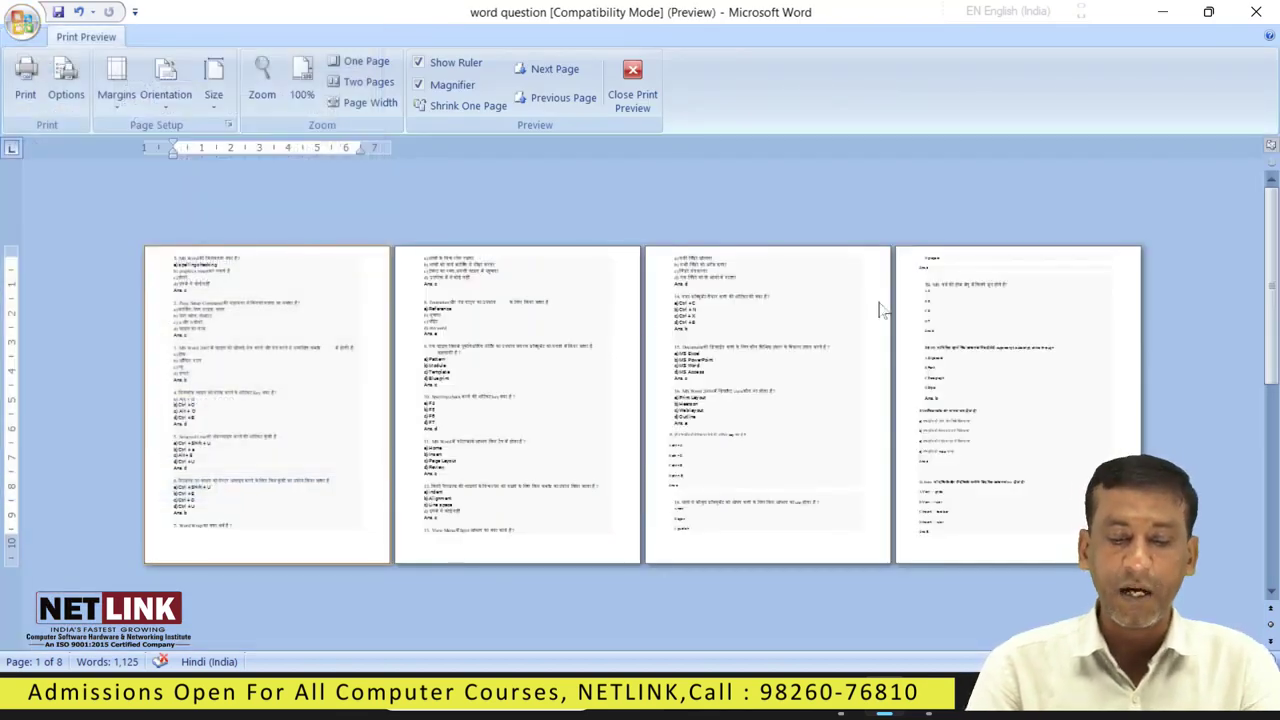
scroll(880, 309, down, 1)
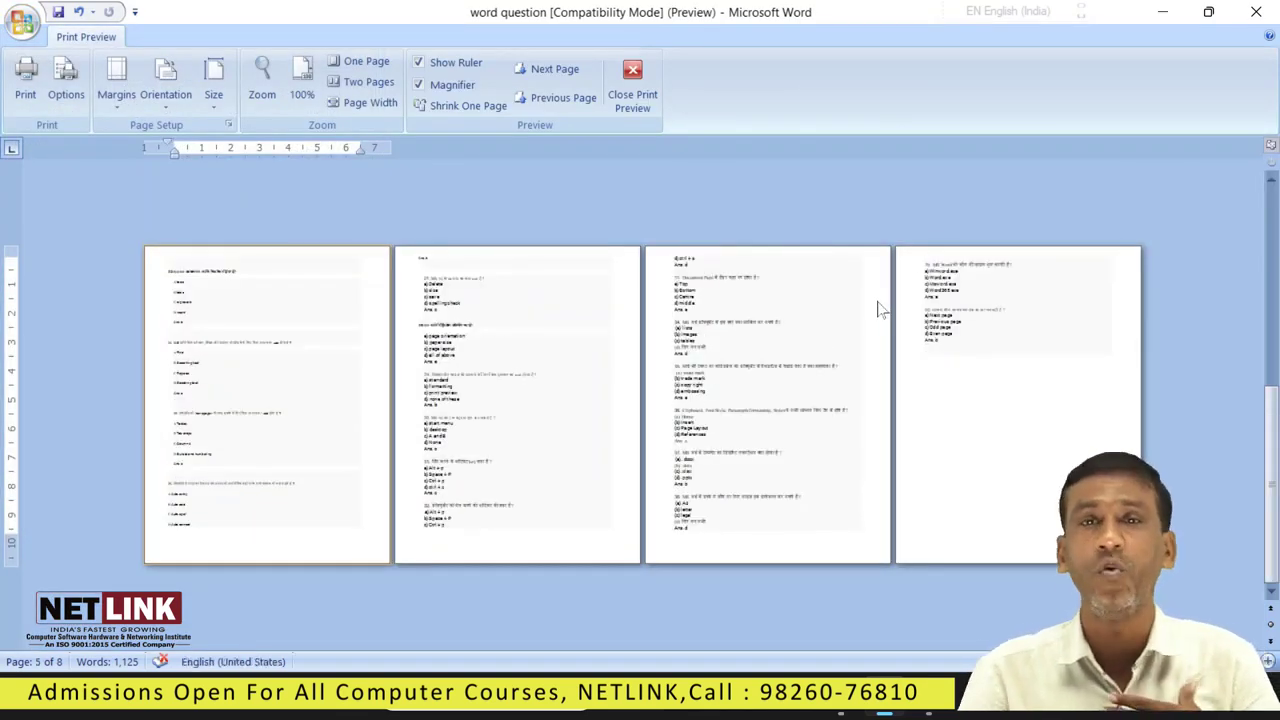
click(632, 100)
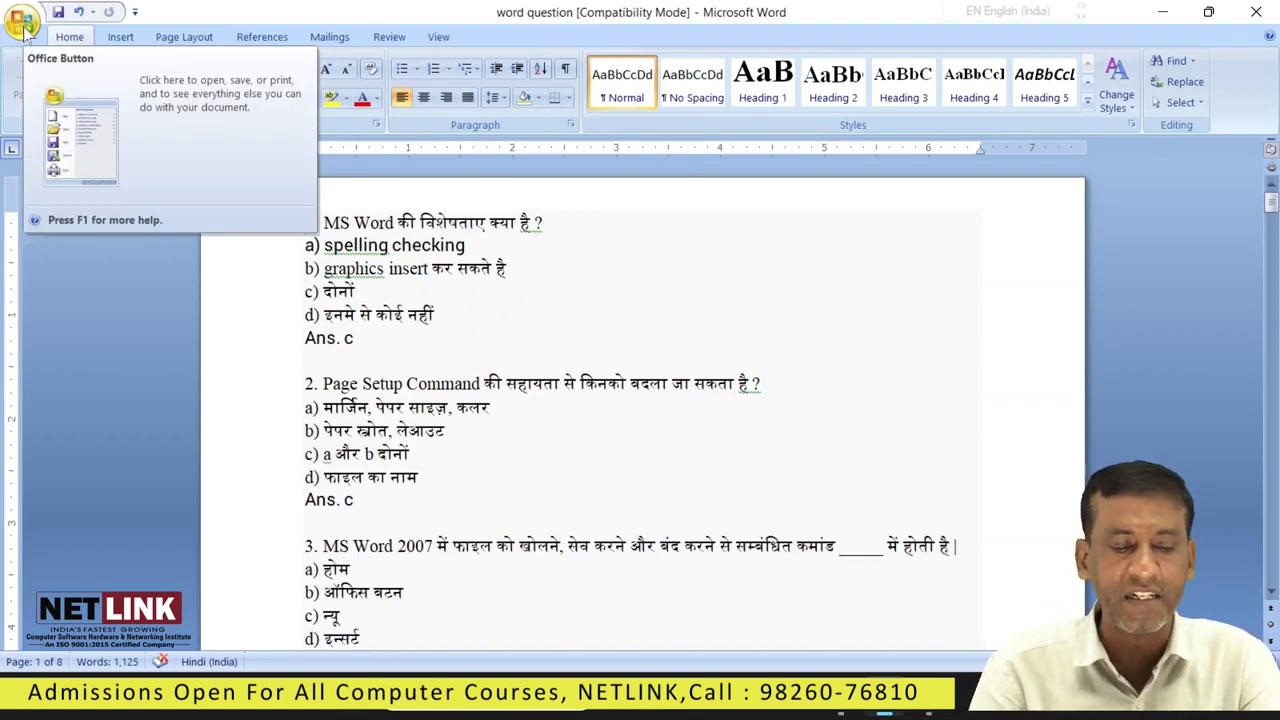
Step: Quick Print the quiz to the default Samsung M2020 printer and dismiss the Printer Status window
click(22, 20)
mouse_move(58, 280)
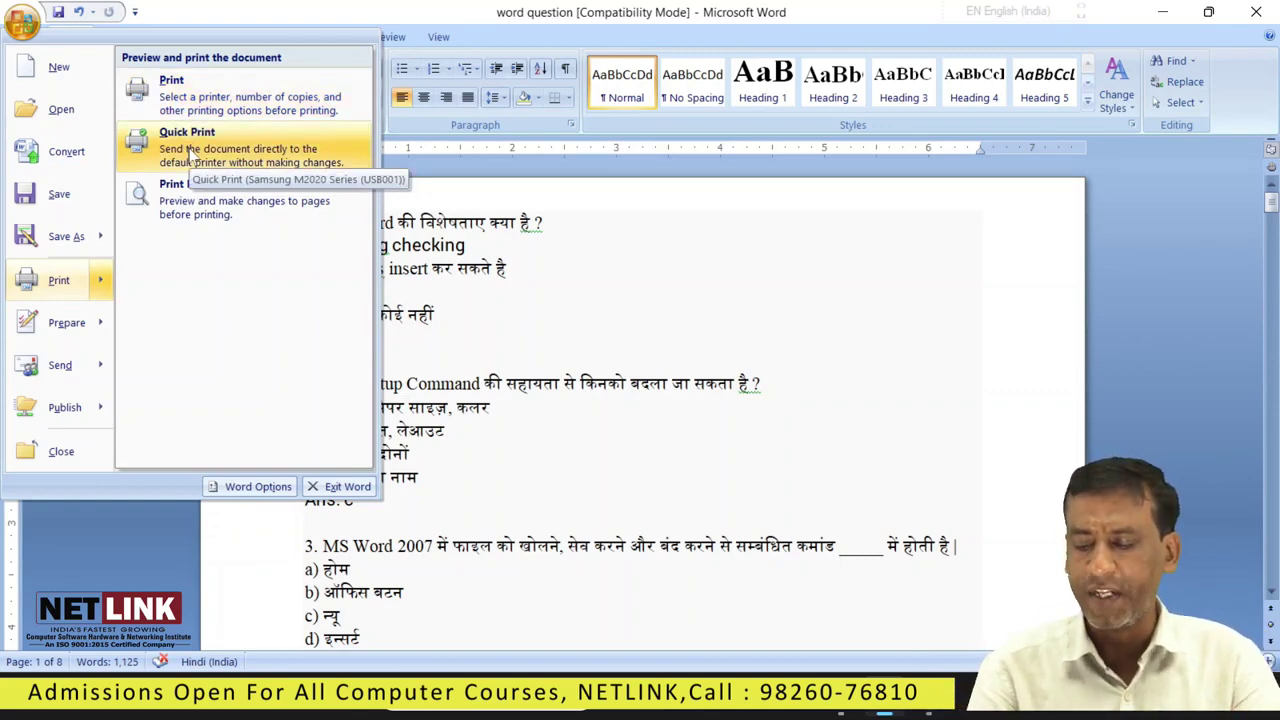
click(189, 150)
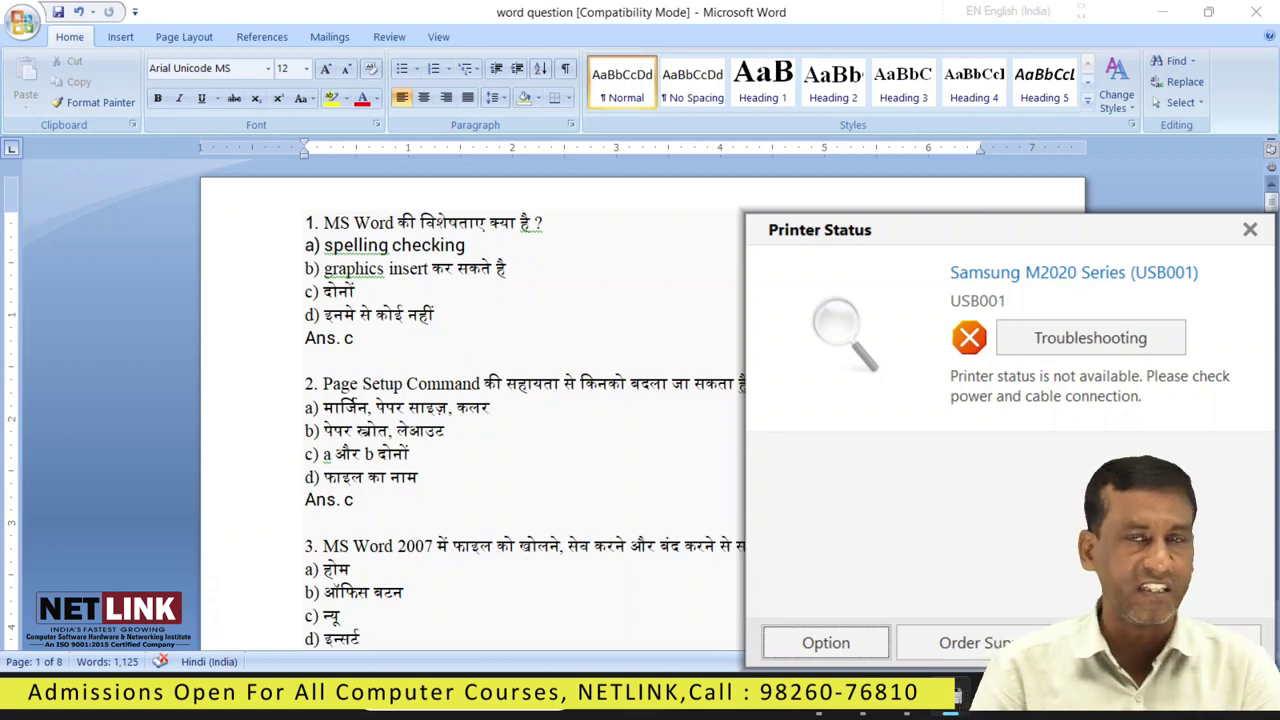
click(1250, 230)
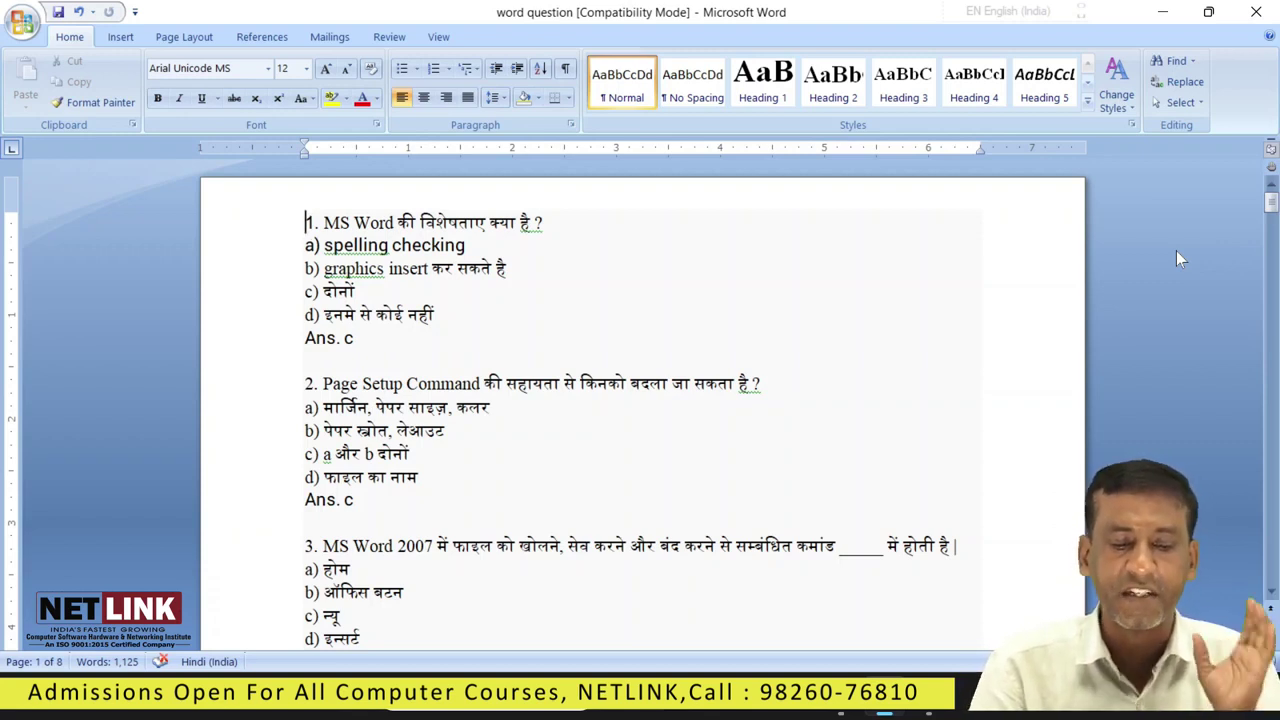
Step: Open the Print dialog, select Samsung M2020 Series as the printer, and click into the Pages box
click(22, 22)
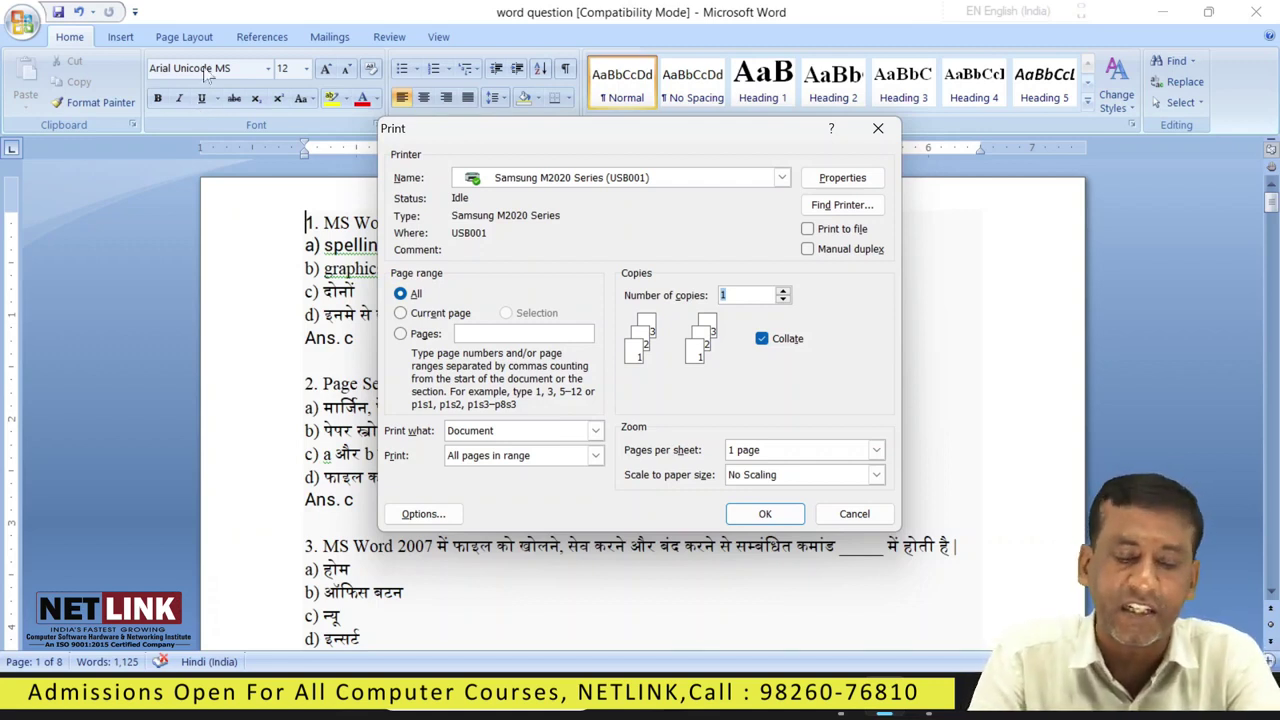
click(494, 182)
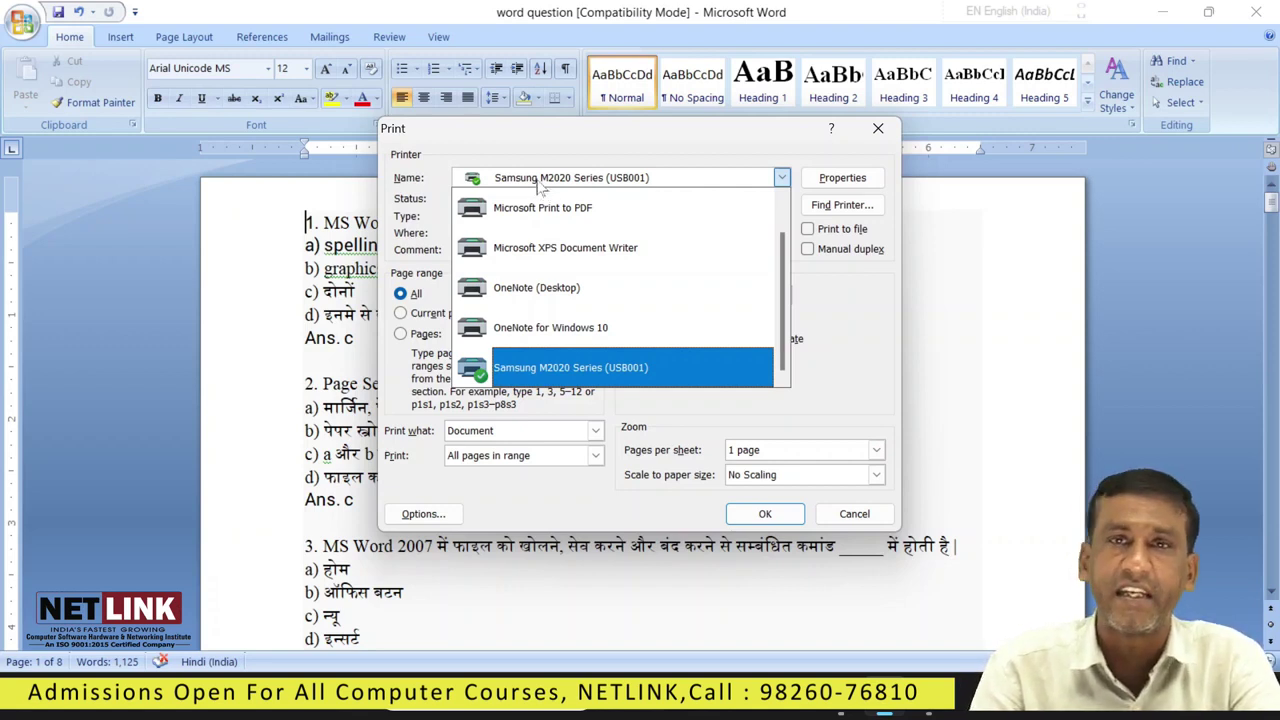
click(540, 368)
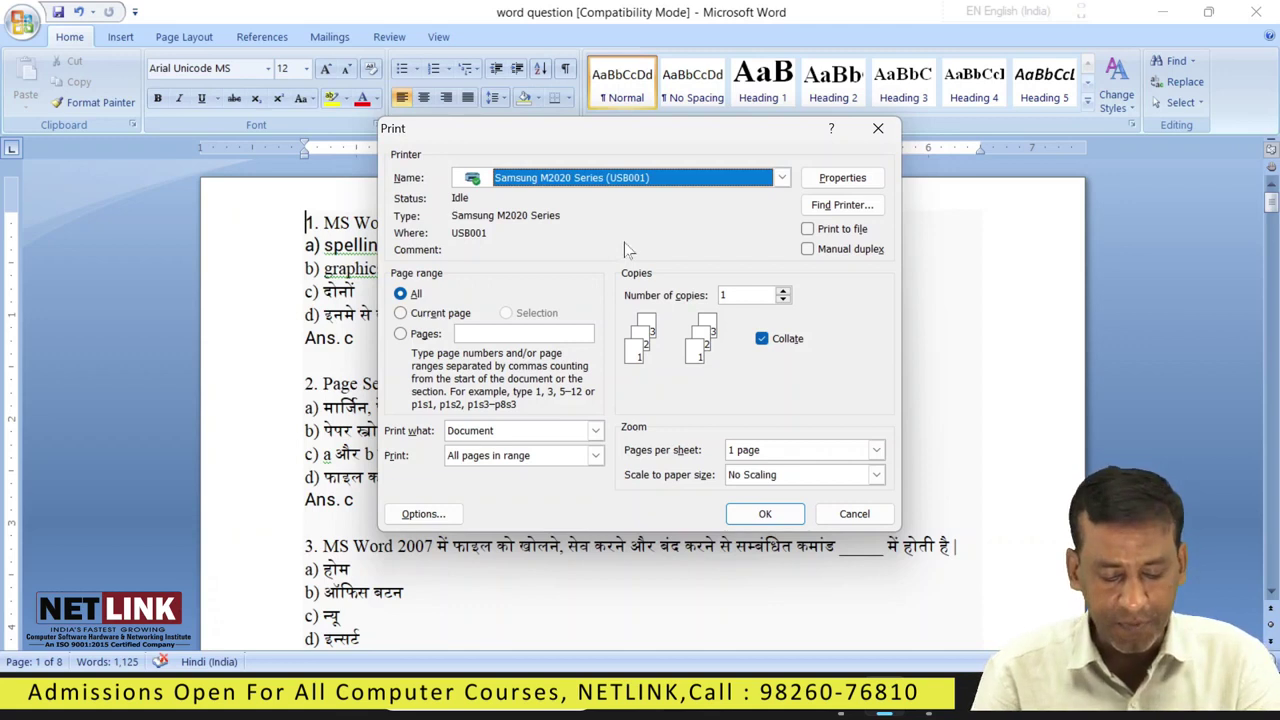
click(545, 334)
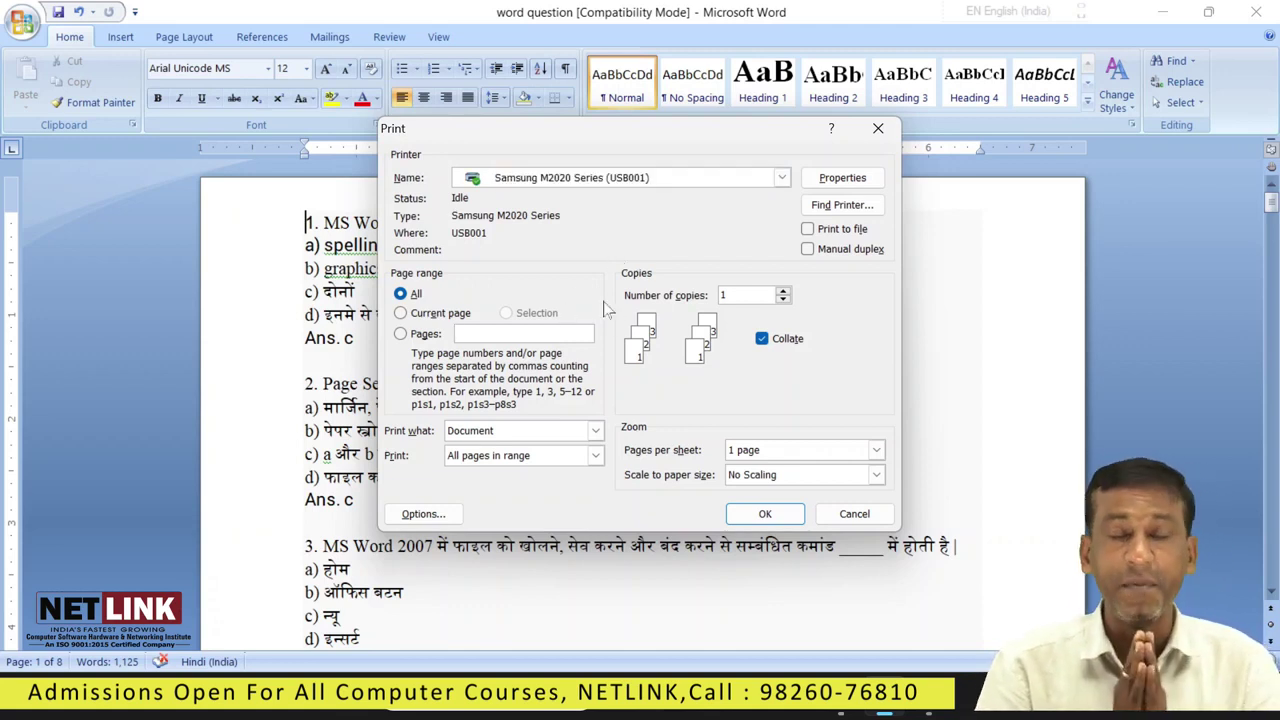
Step: Try page ranges 5-8 and 1,2, settle on pages 2,5,7, then clear the page list
text(5)
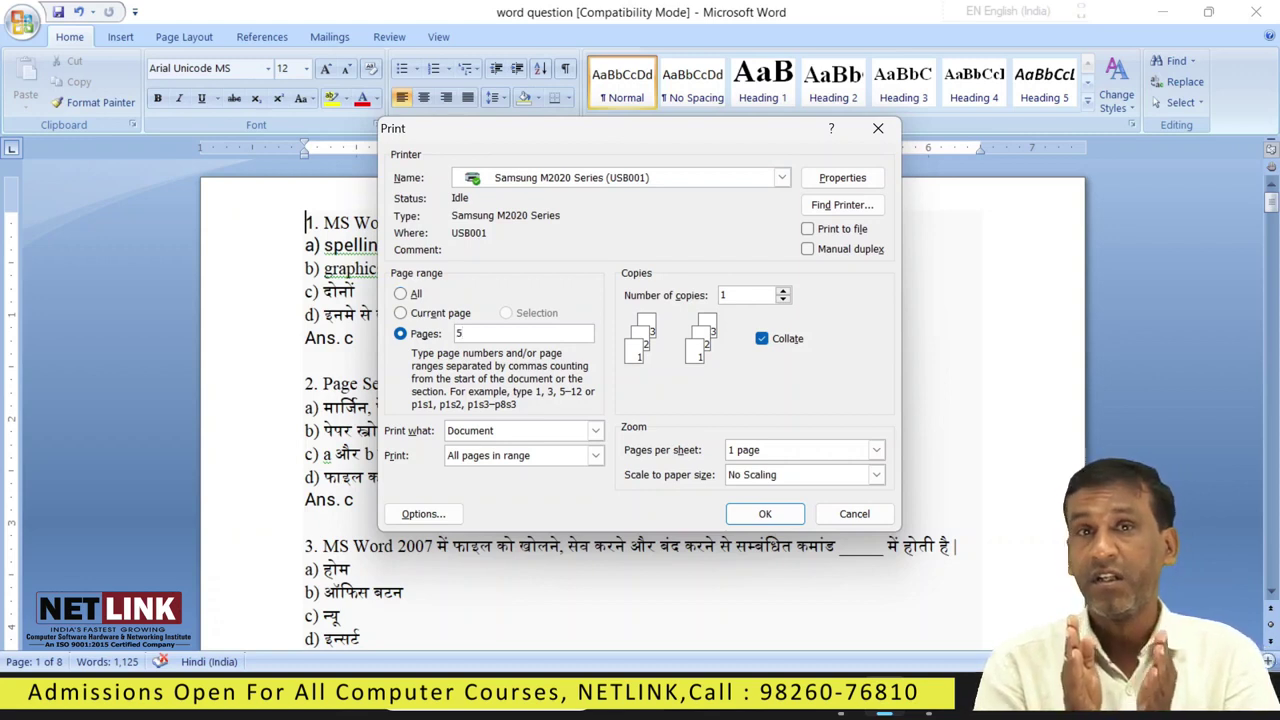
text(-8)
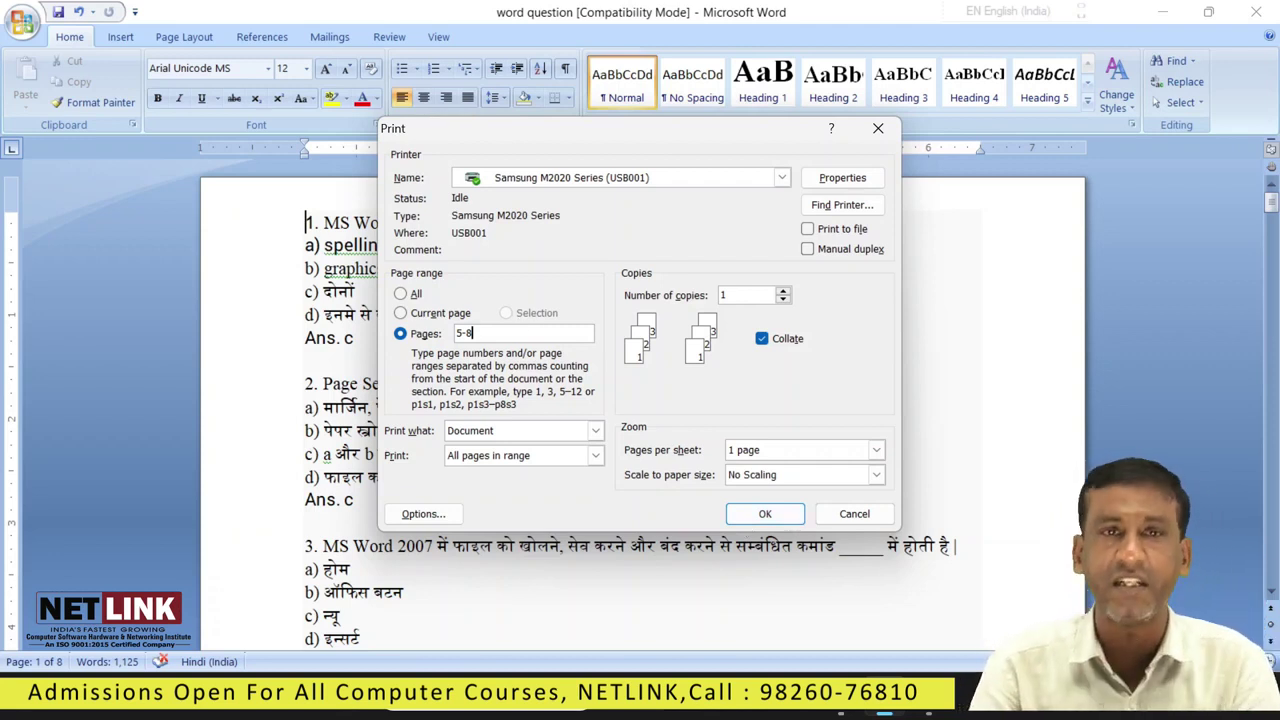
click(400, 334)
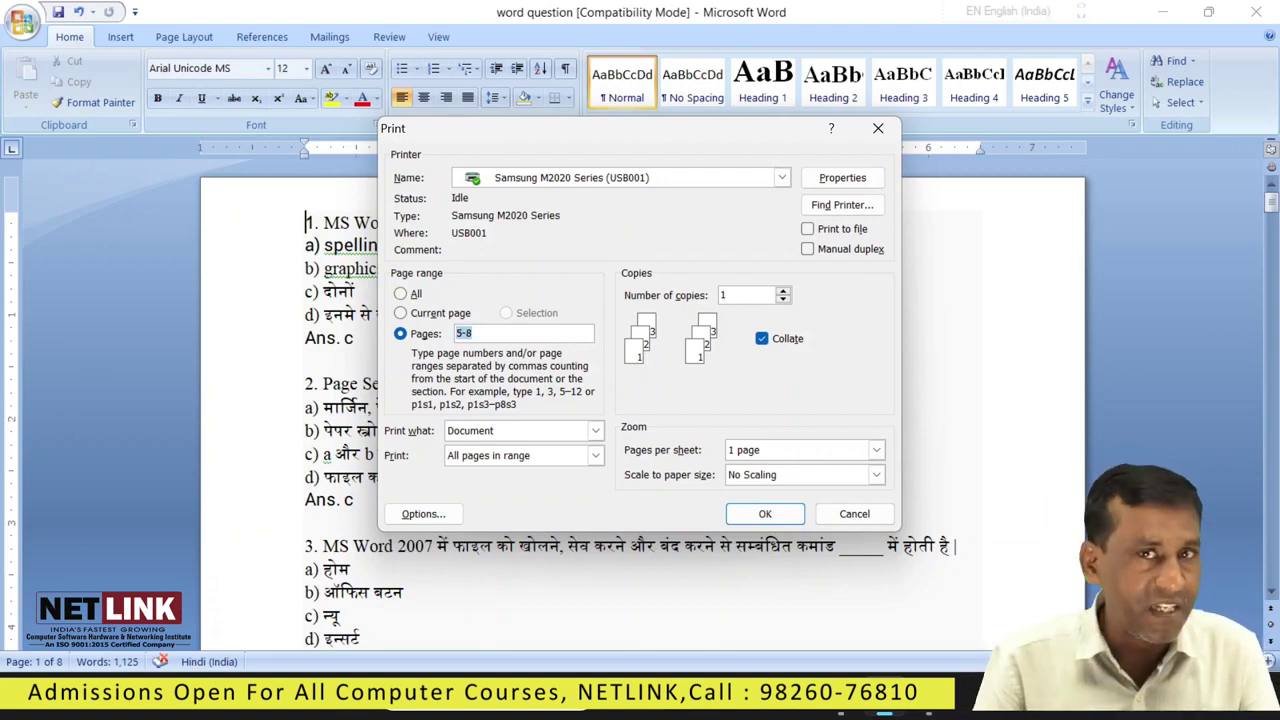
key(BackSpace)
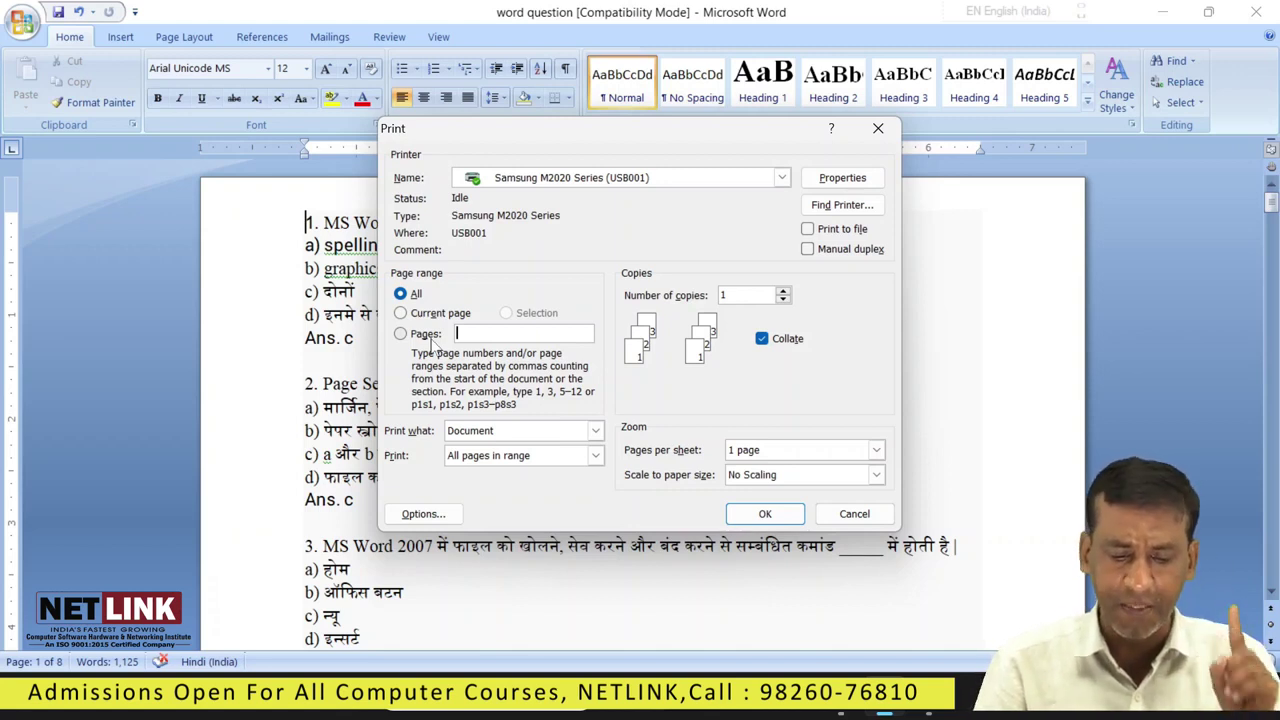
text(1,2)
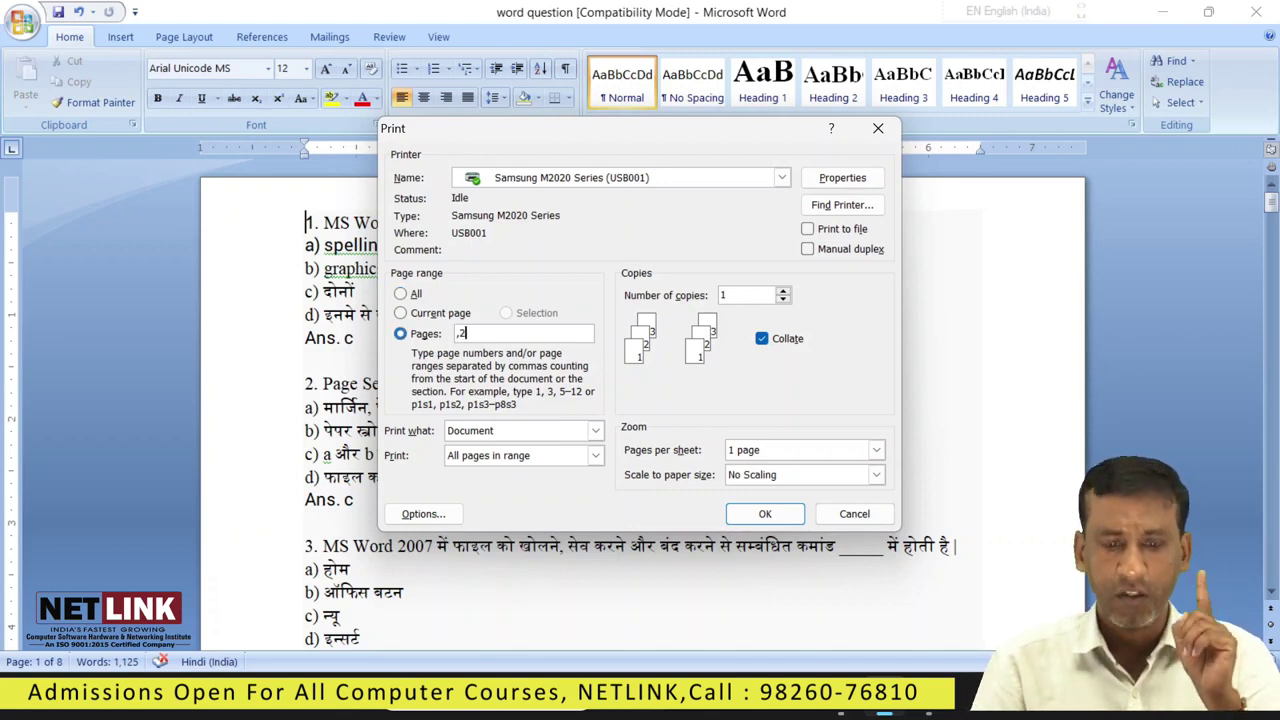
key(BackSpace)
key(BackSpace)
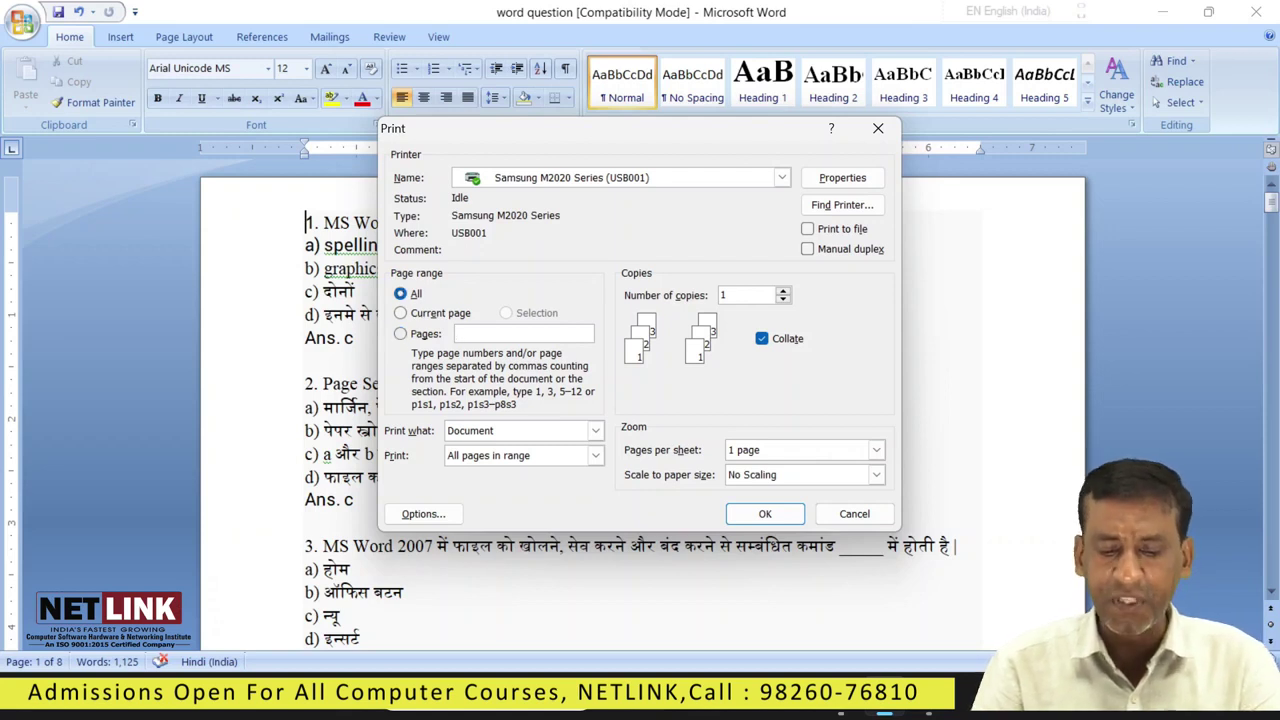
text(2,)
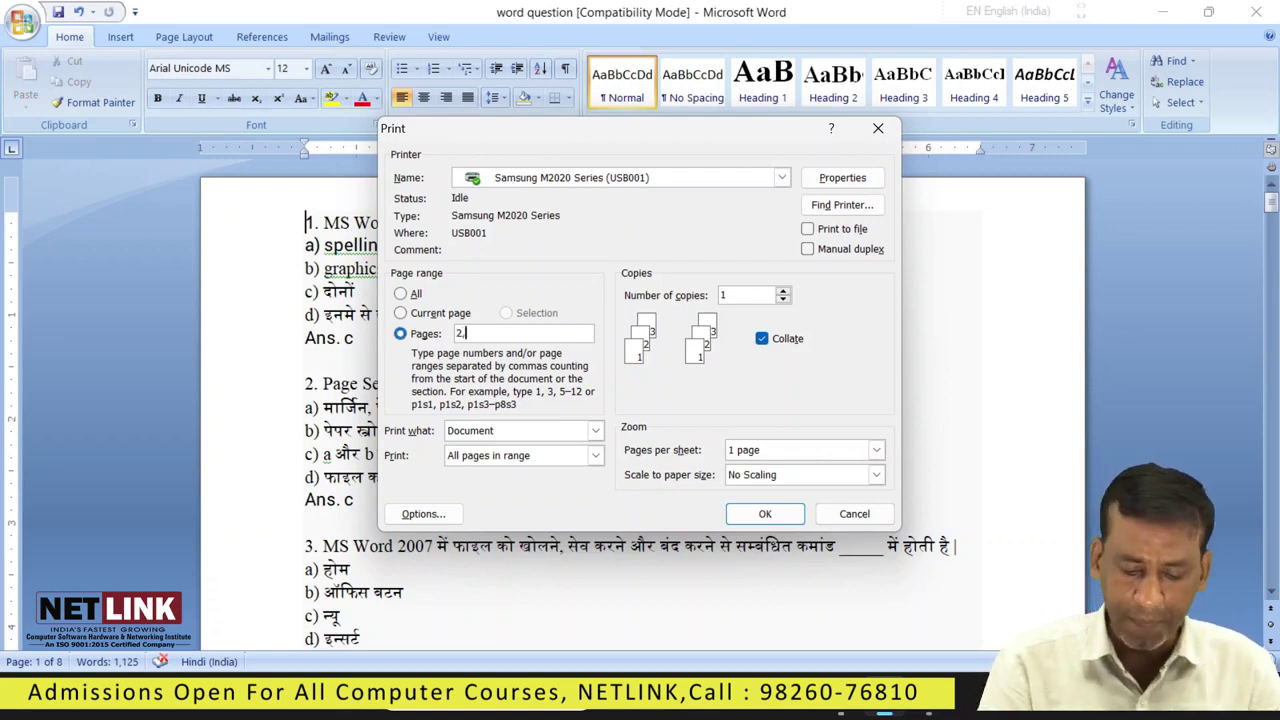
text(5)
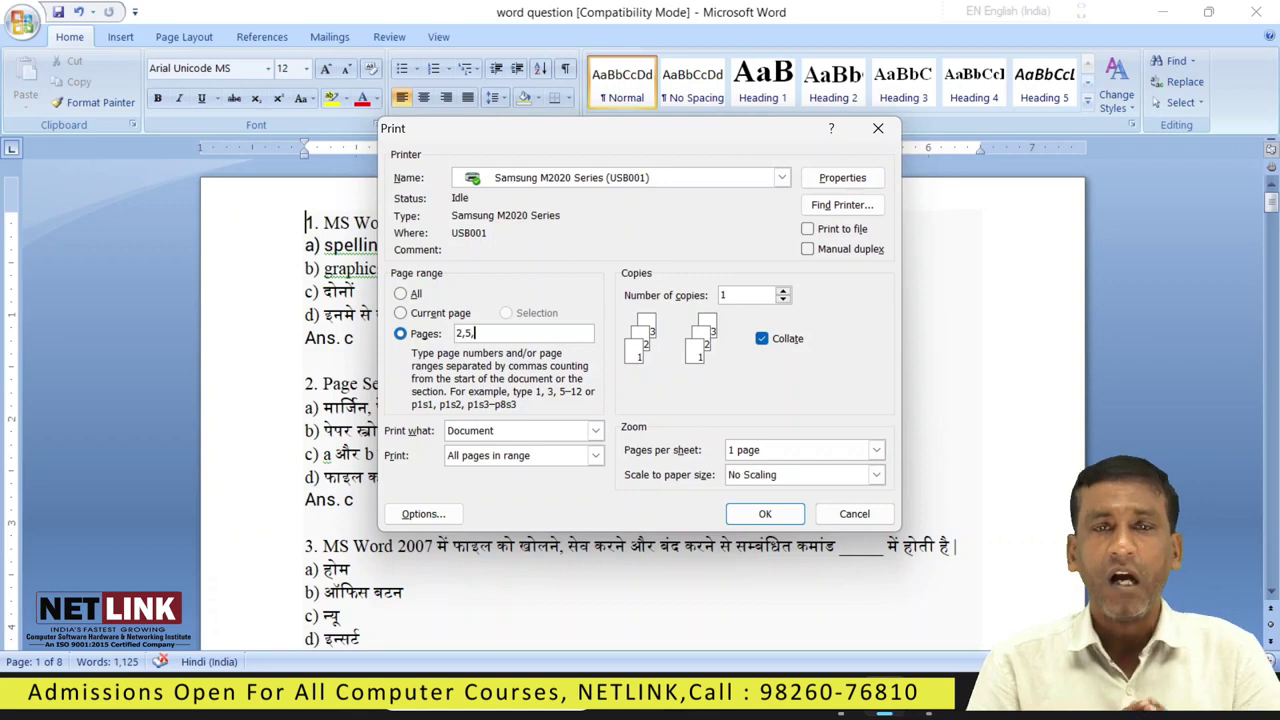
text(,7)
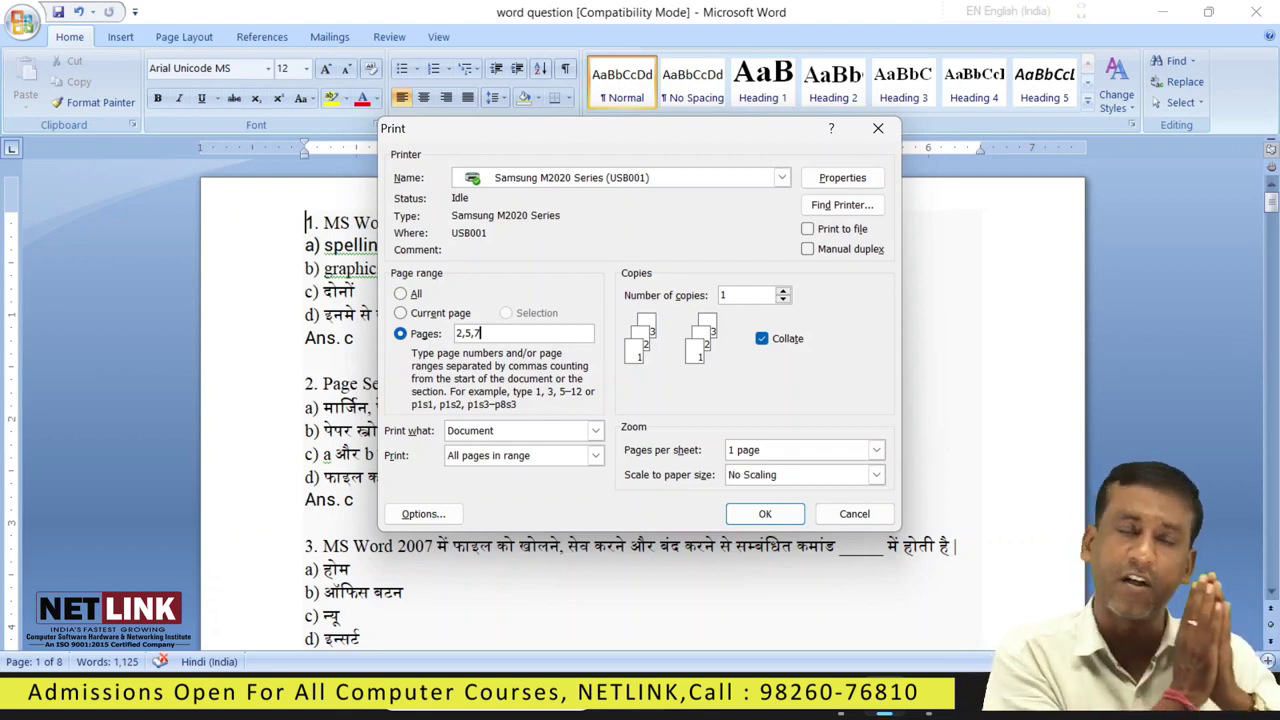
key(shift+Home)
key(BackSpace)
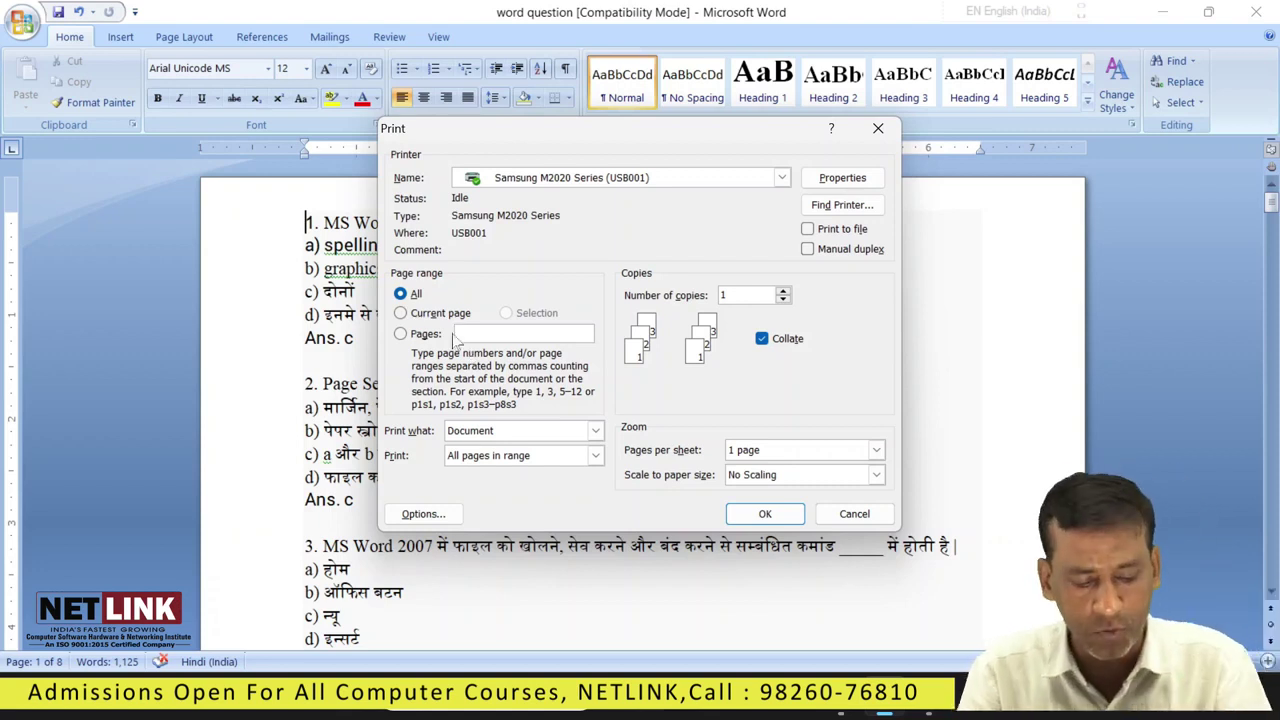
Step: Set the Pages box to 1,3,5,7, removing the extra page 9
click(457, 334)
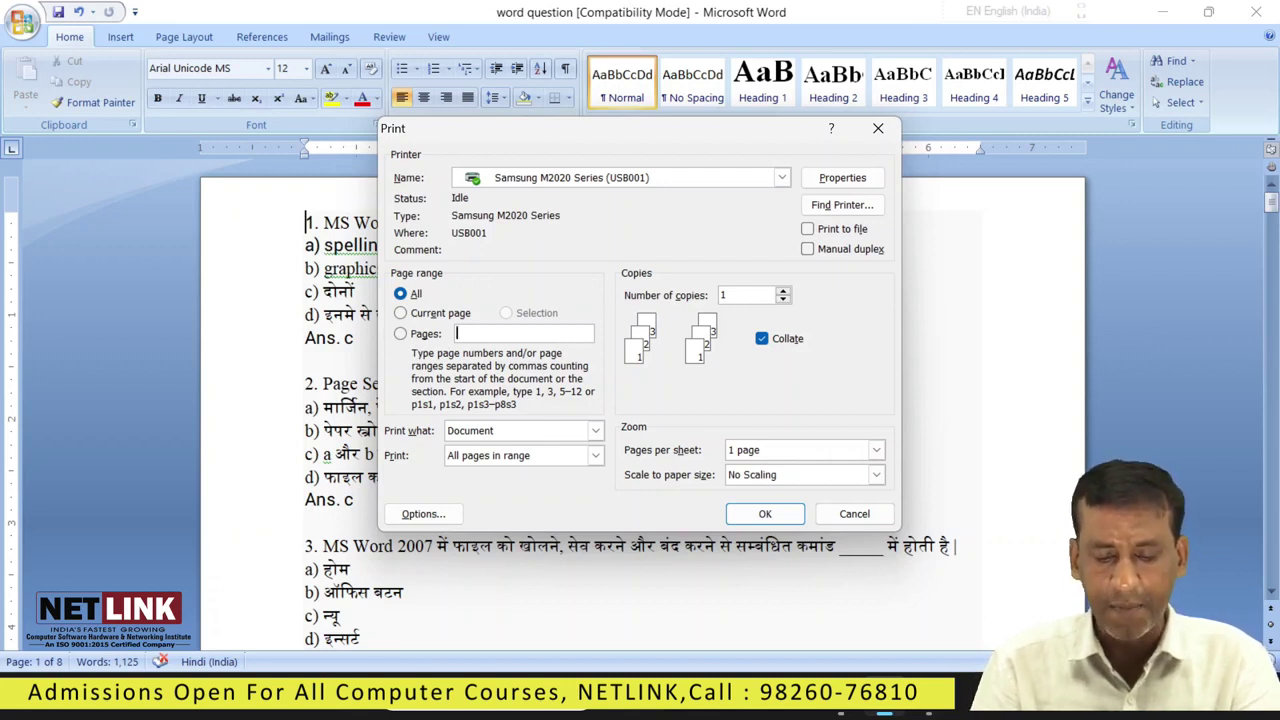
text(1,3,5)
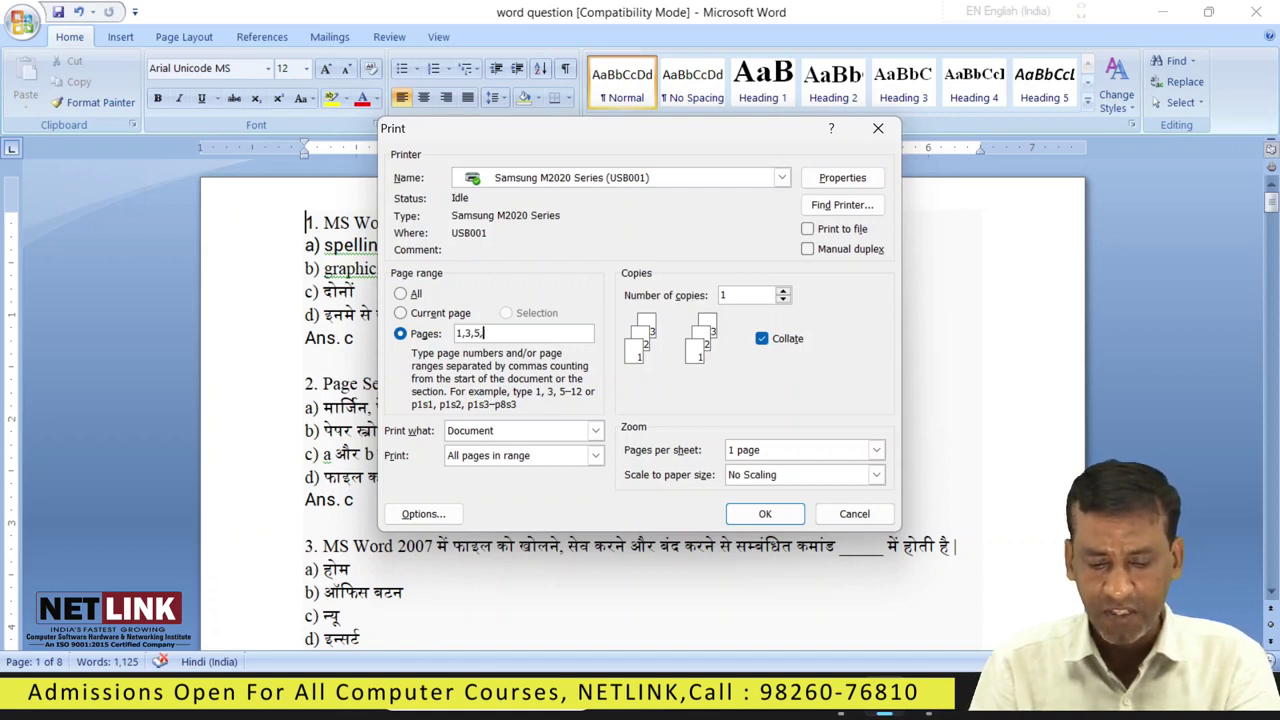
text(,9)
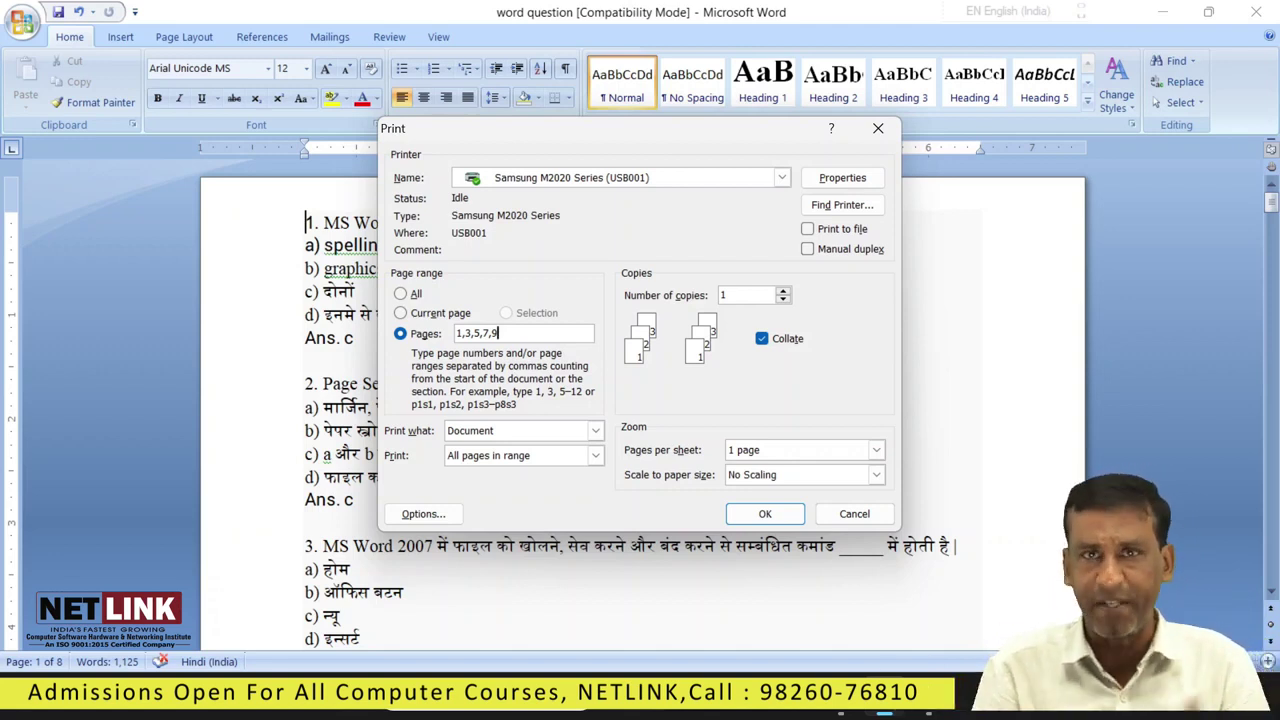
key(BackSpace)
key(BackSpace)
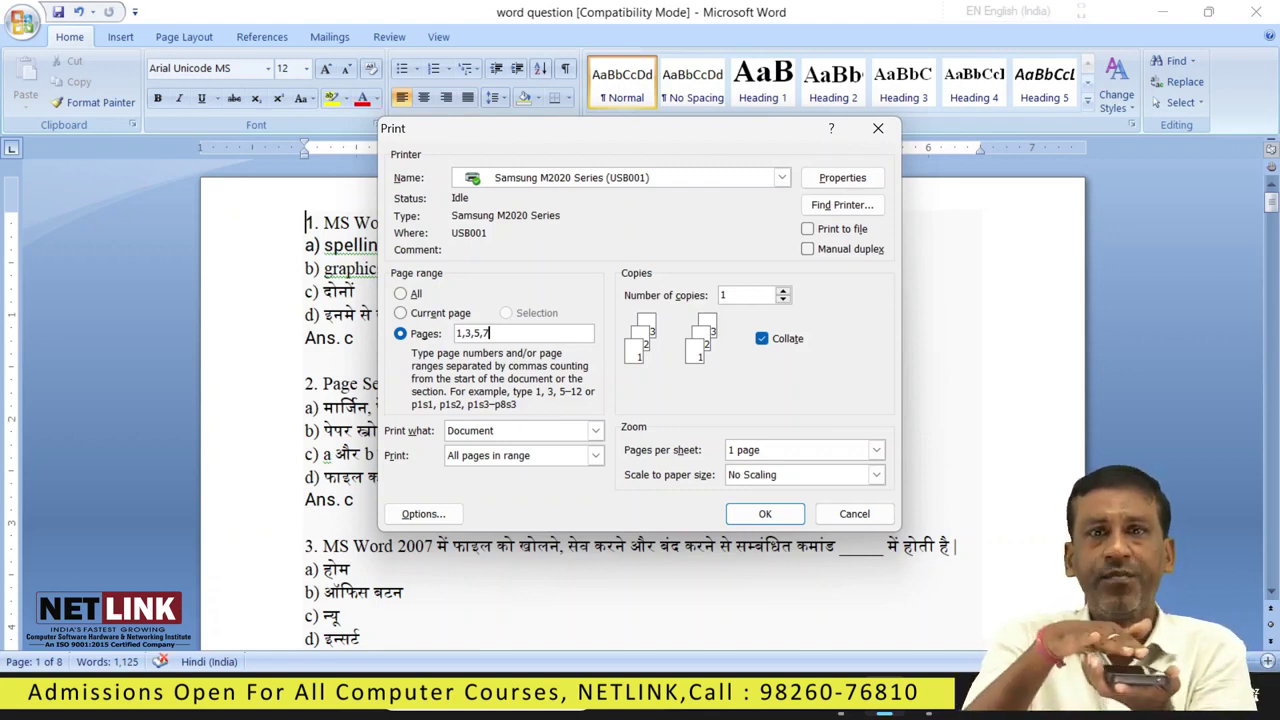
click(400, 334)
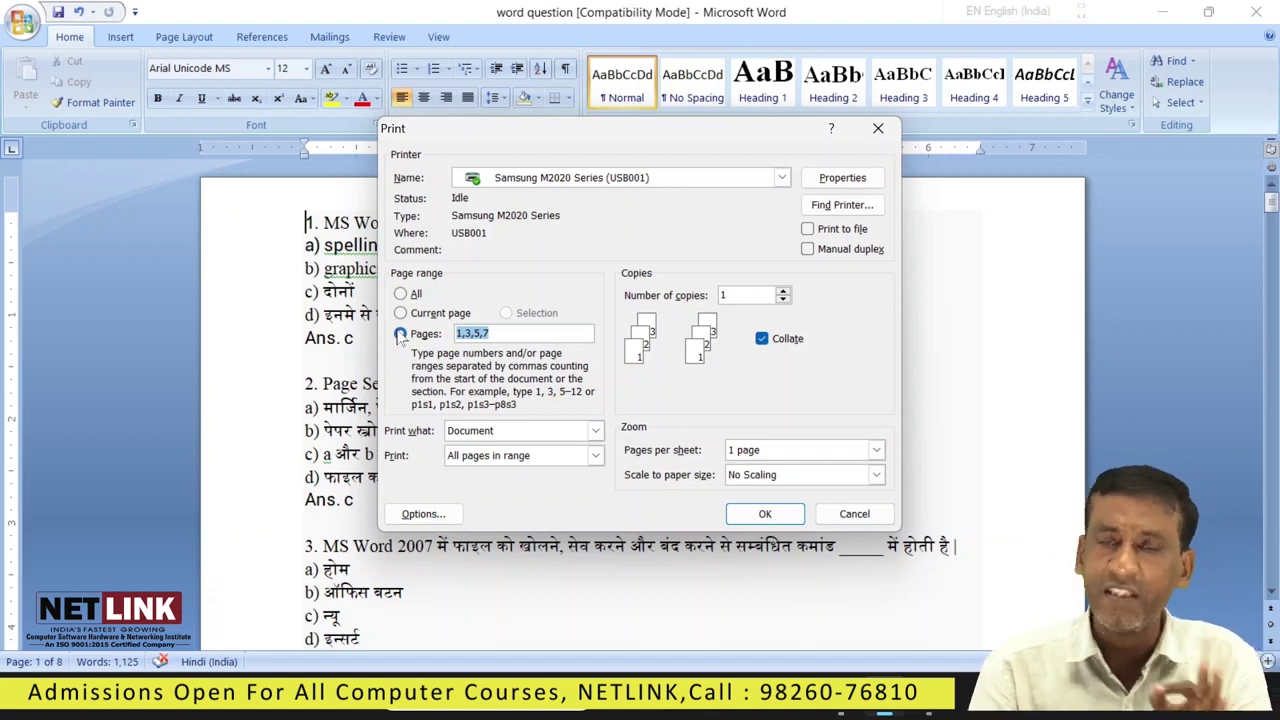
Step: Replace the page list with 2,4,6,8, then clear it so all pages print
click(400, 335)
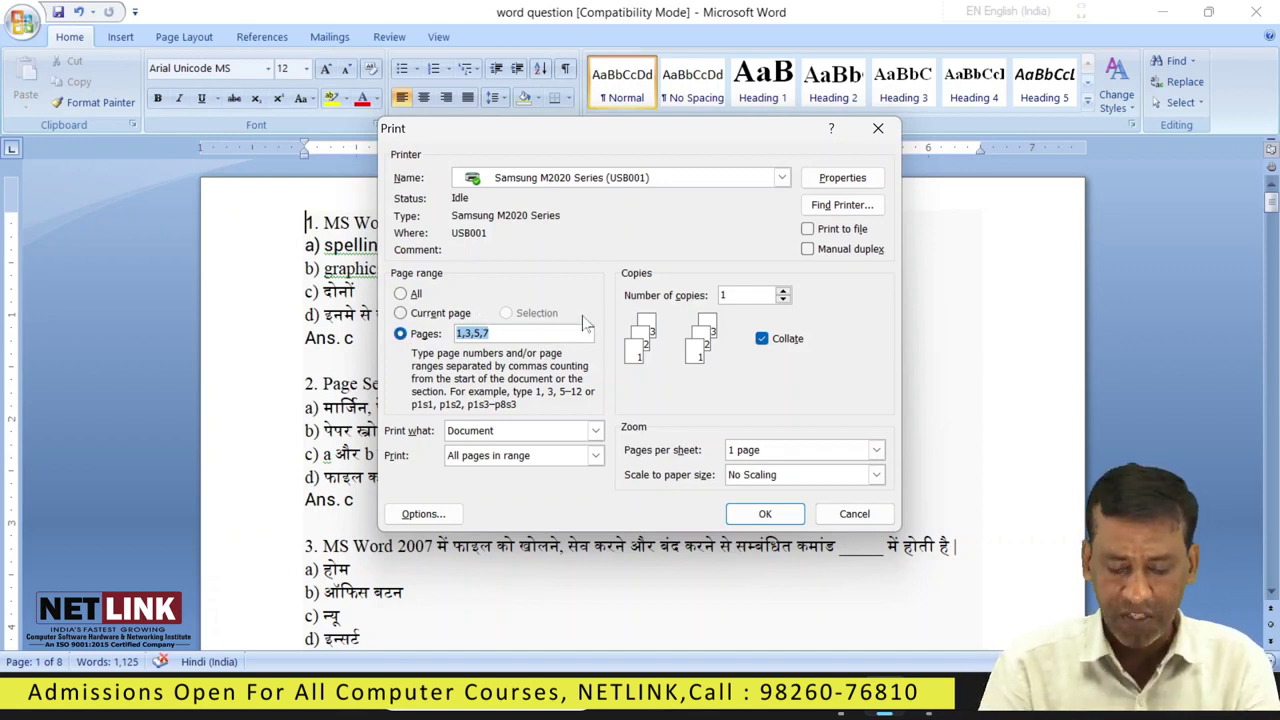
text(2,4,6,8,)
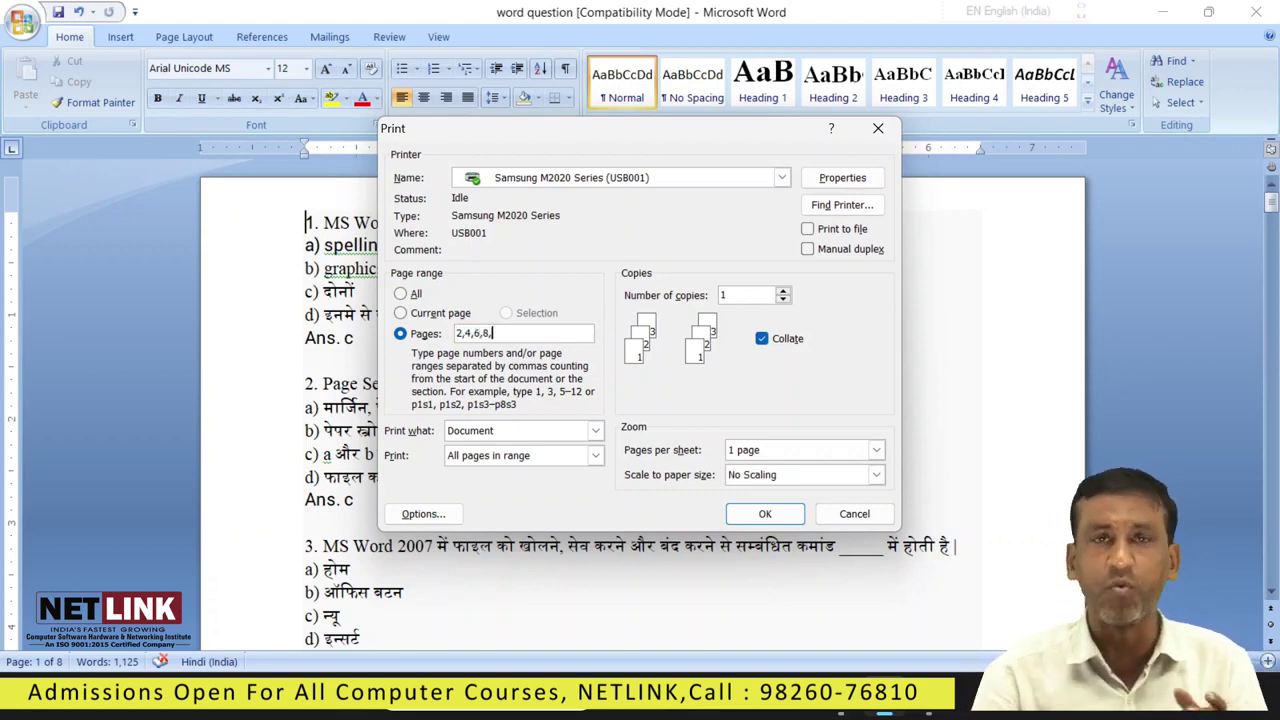
key(BackSpace)
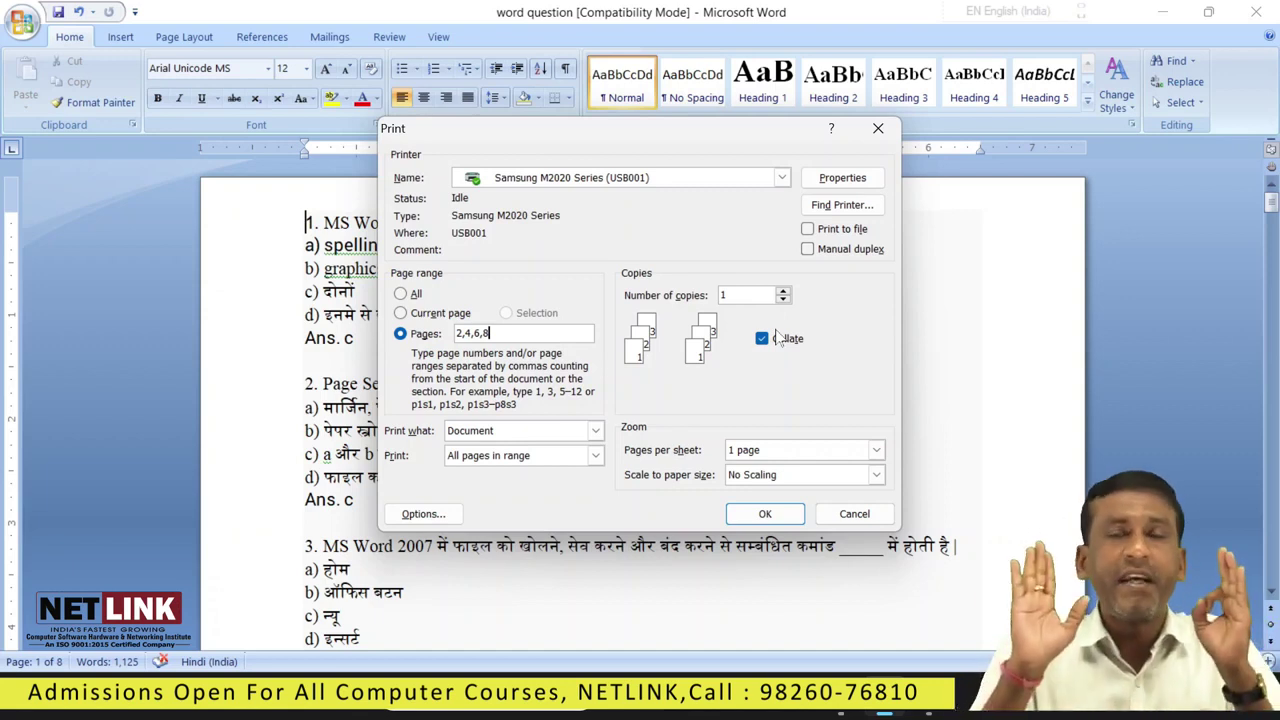
key(BackSpace)
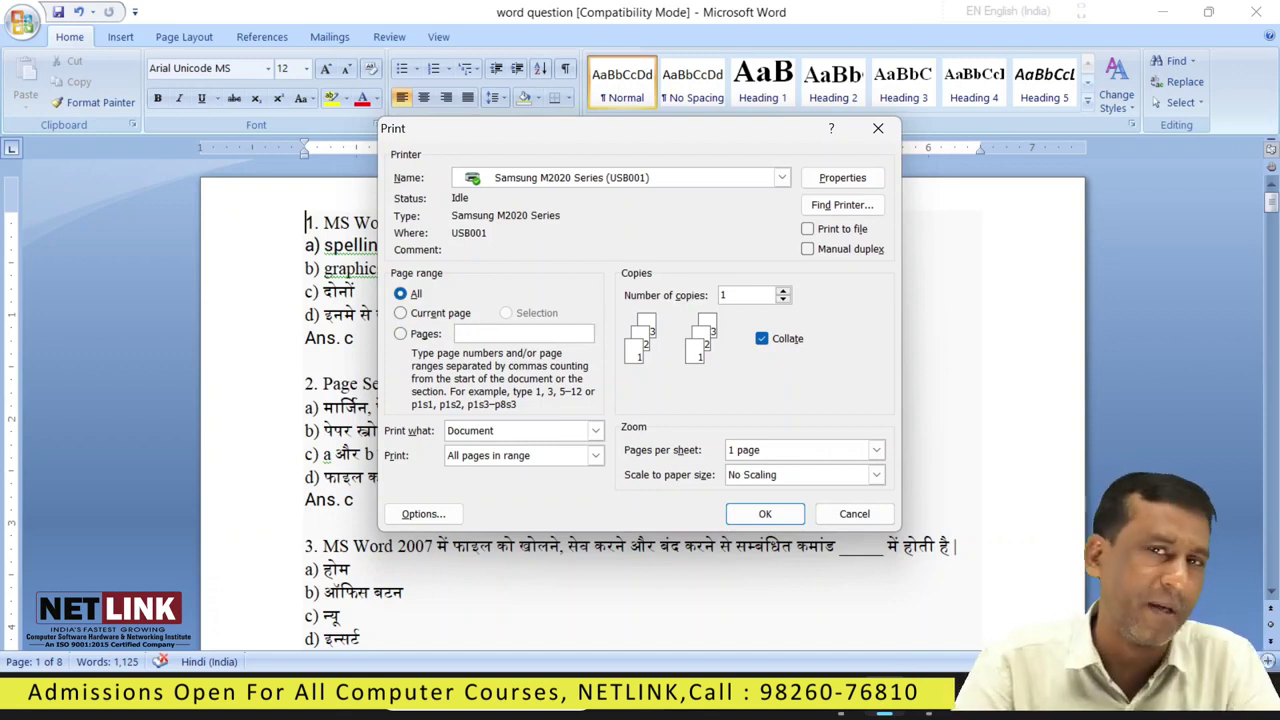
click(400, 293)
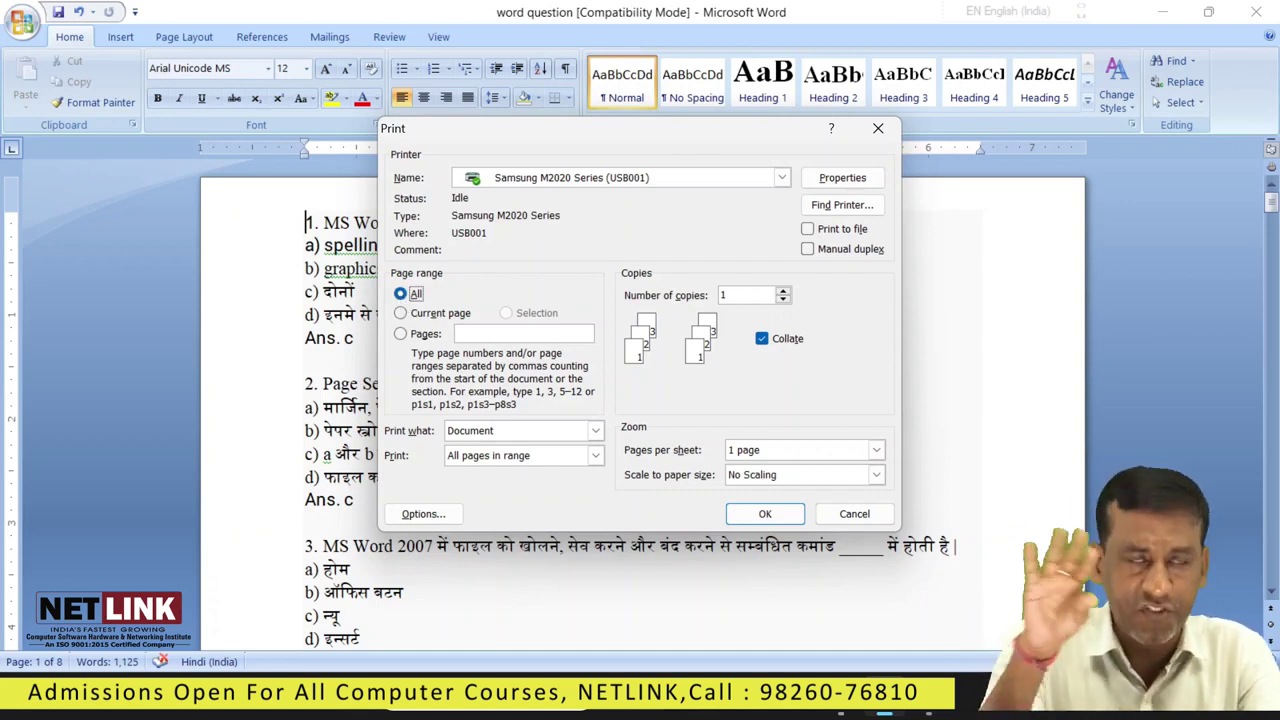
Step: Start a custom page range in the Pages box, beginning with page 1
click(457, 333)
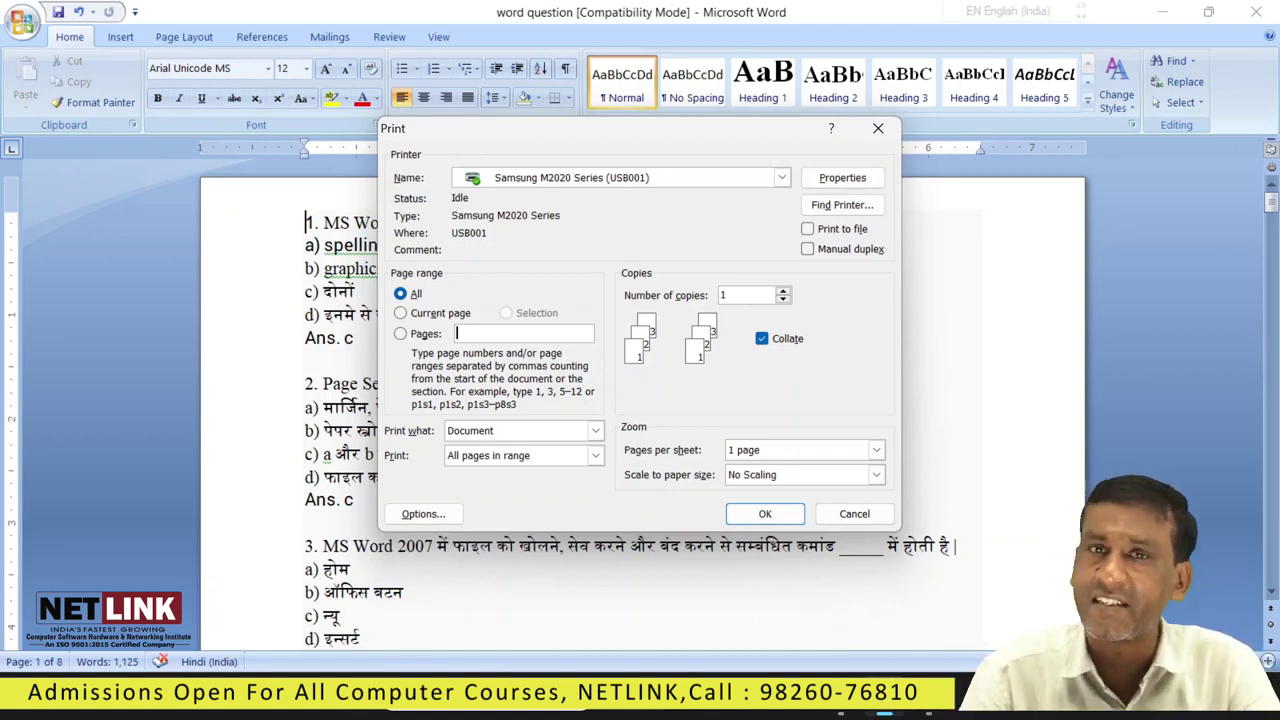
text(1)
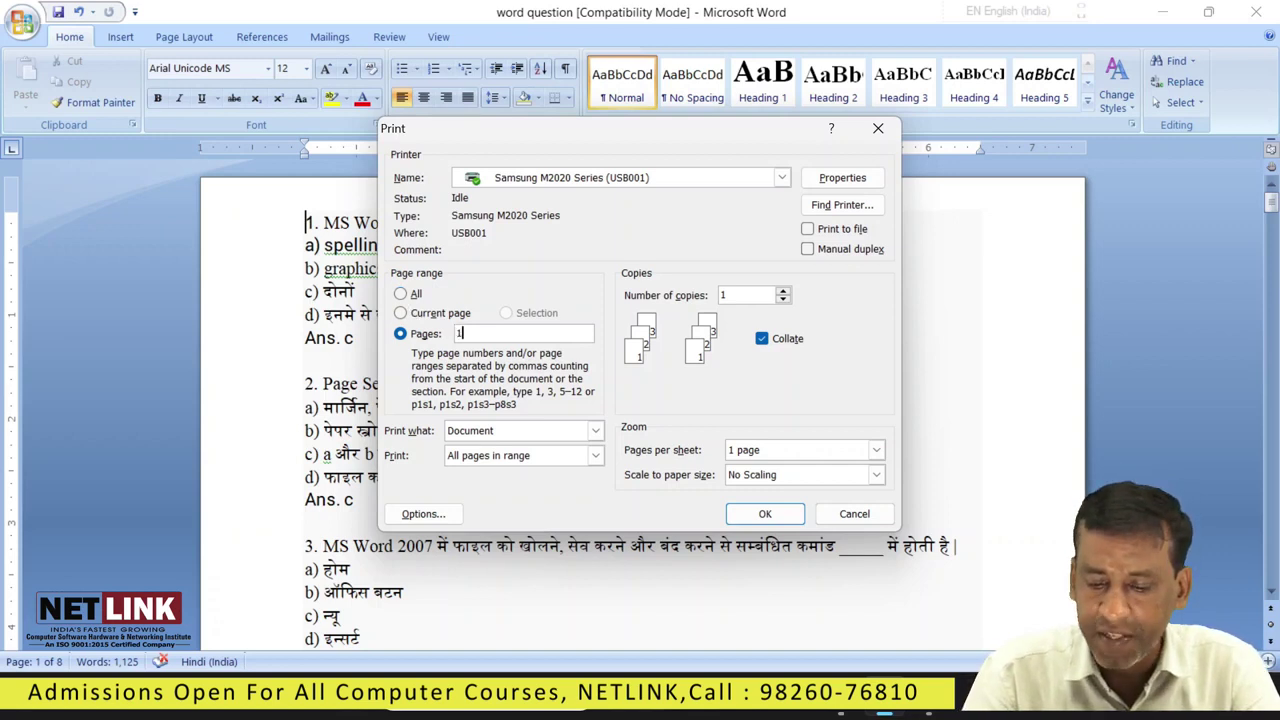
text(-8)
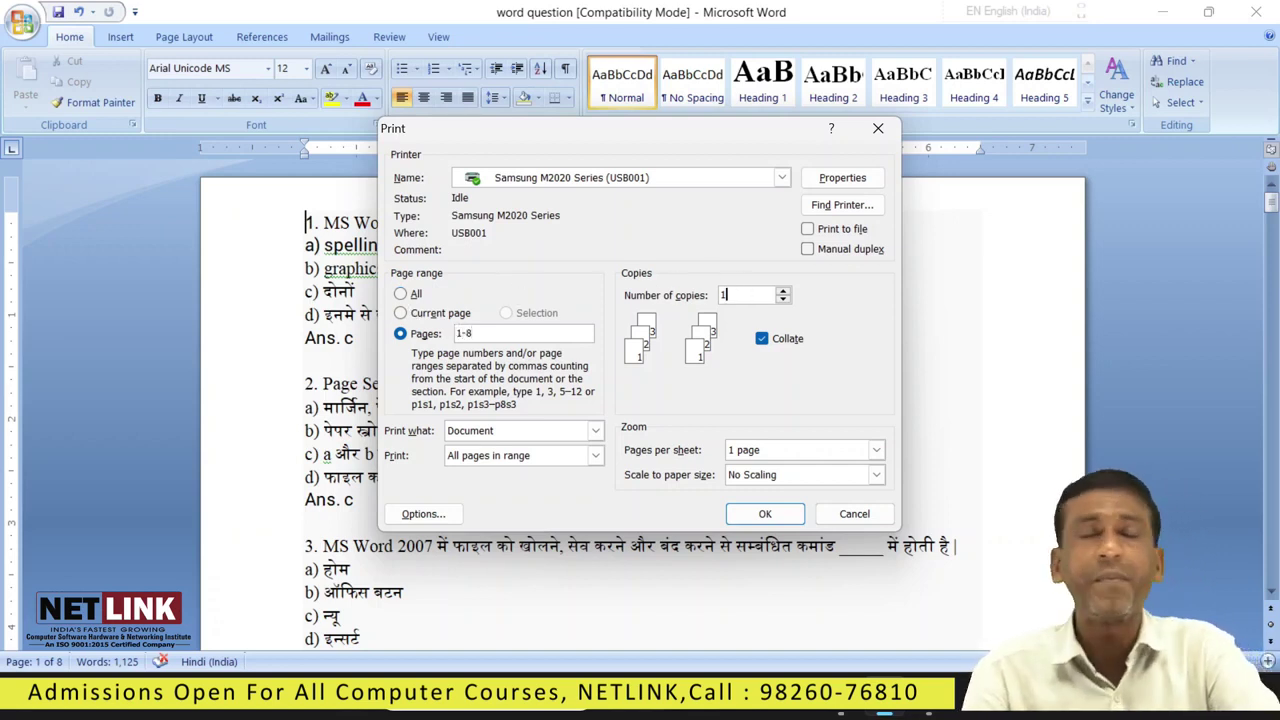
text(25)
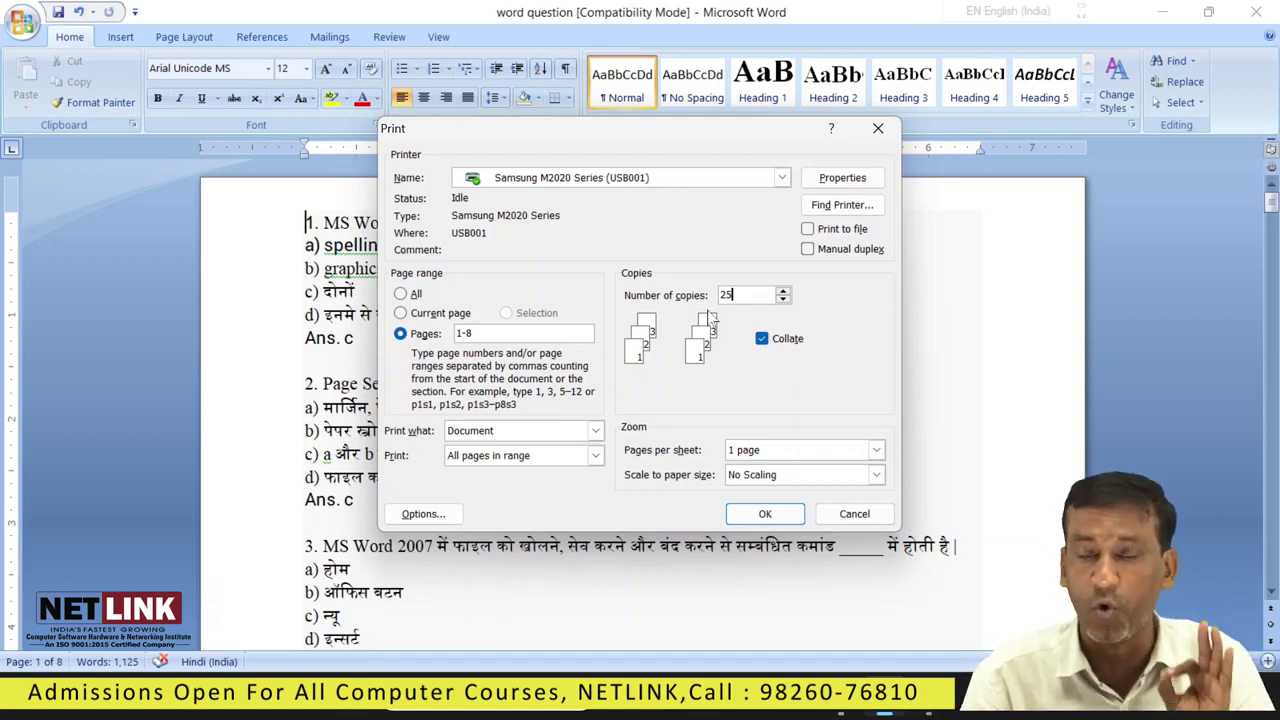
Step: Print pages 1–8 as 25 collated copies on the Samsung M2020 printer
click(762, 339)
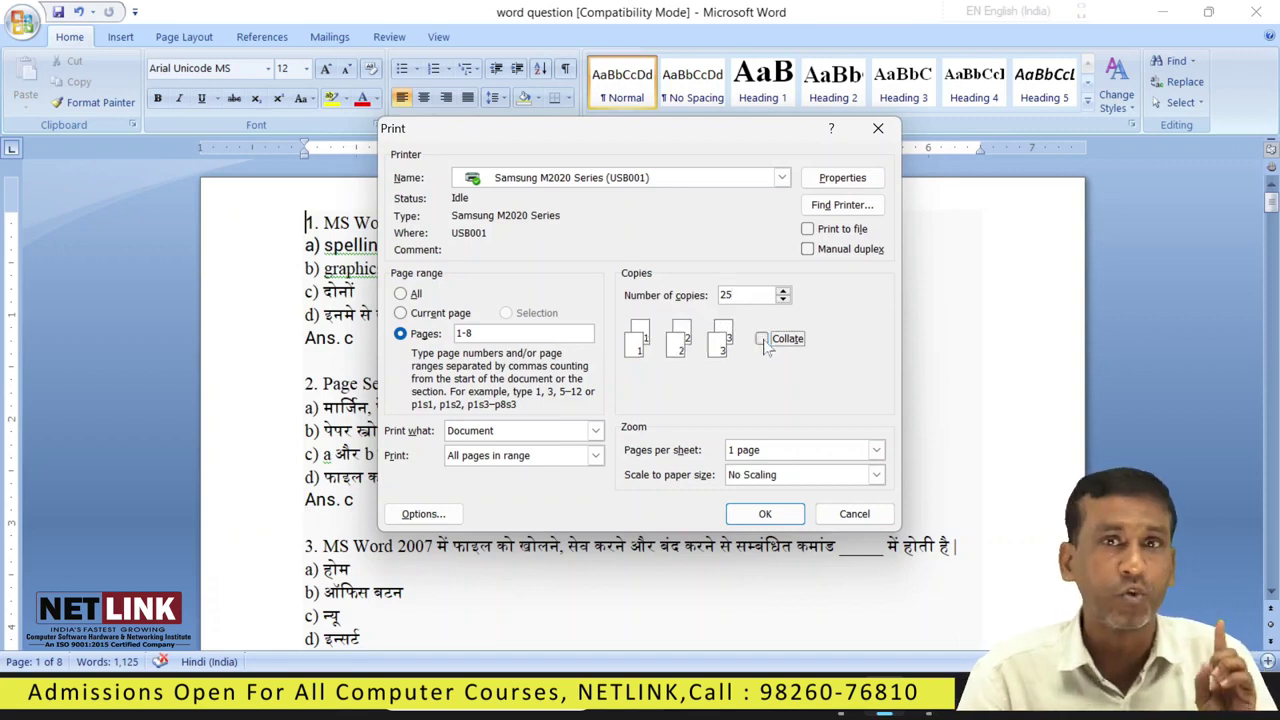
click(763, 340)
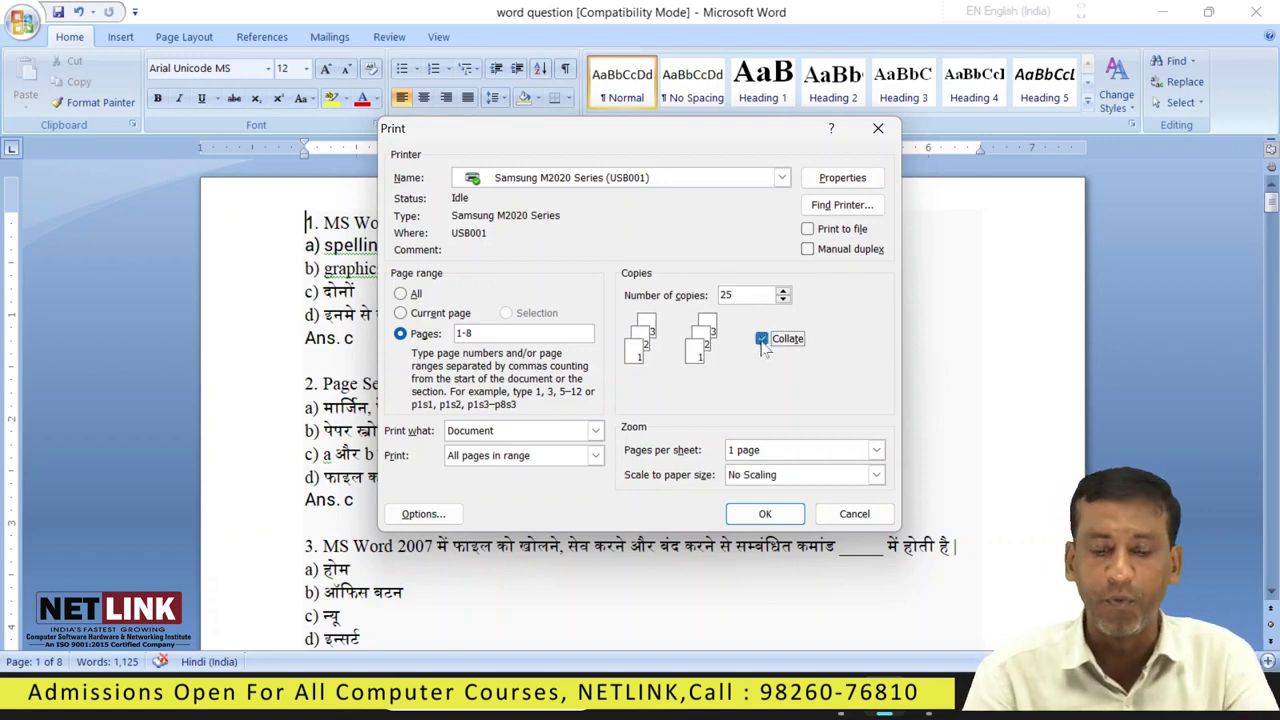
click(762, 340)
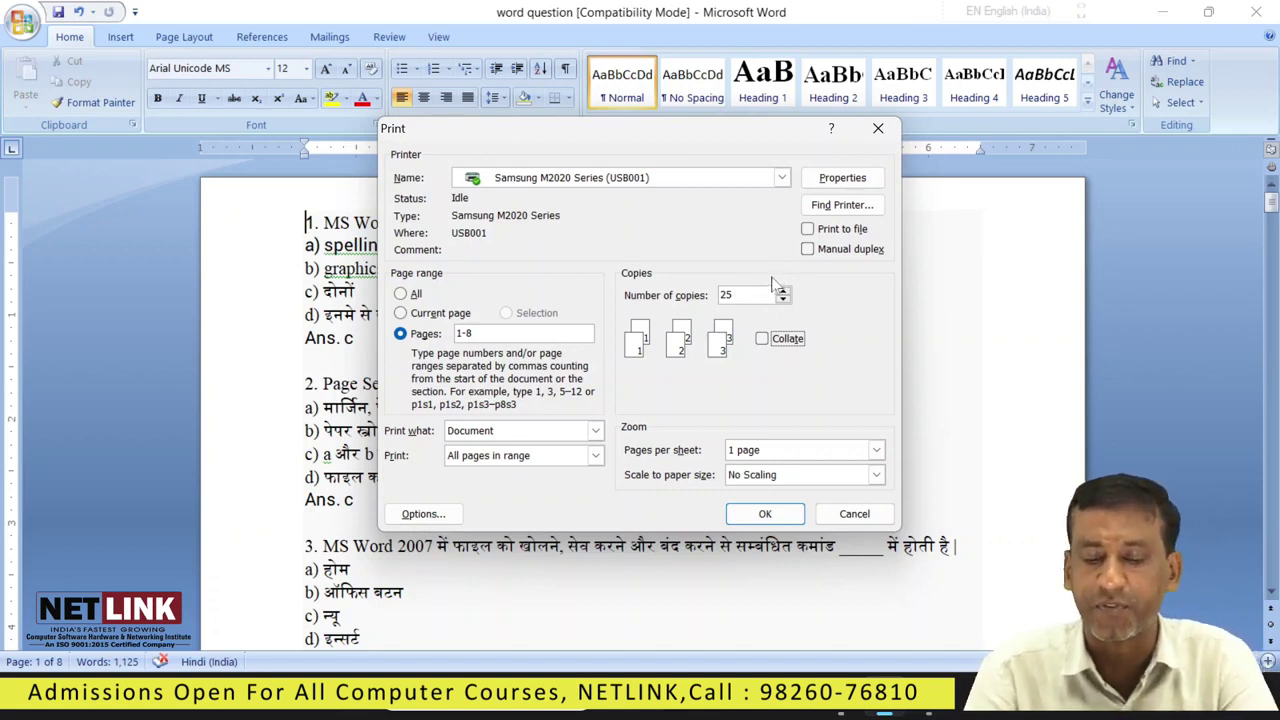
click(762, 339)
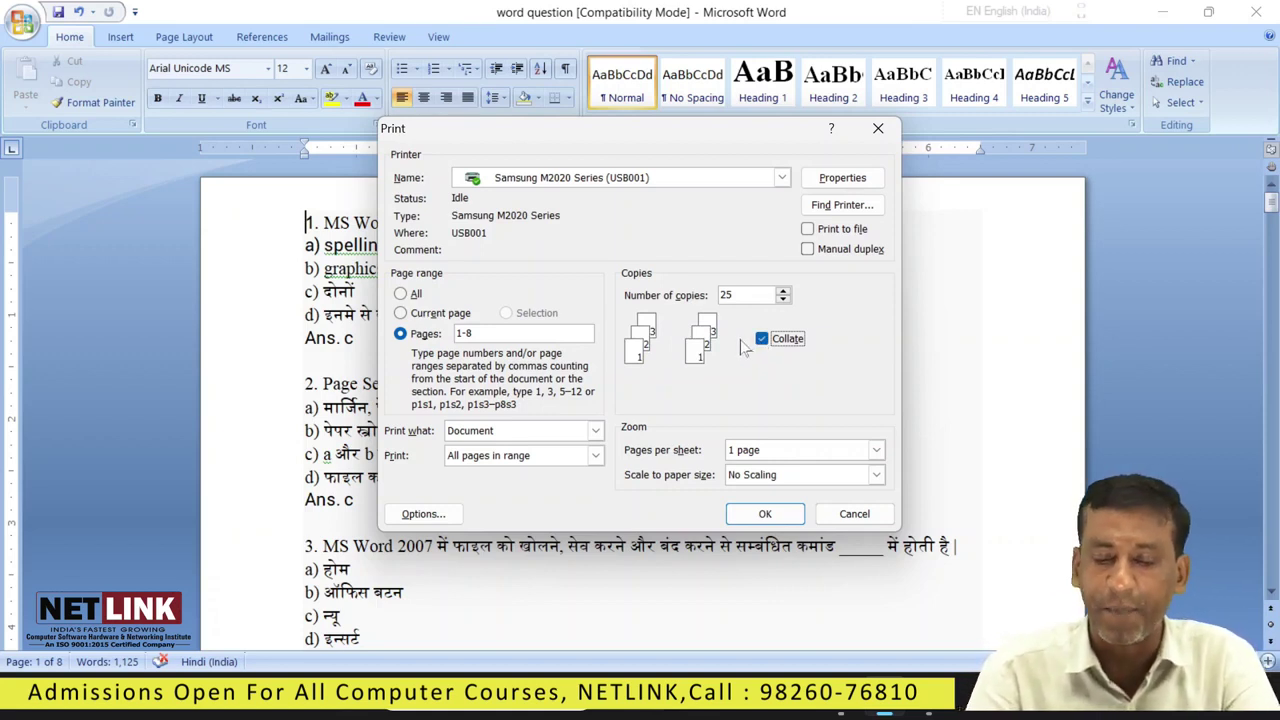
click(772, 524)
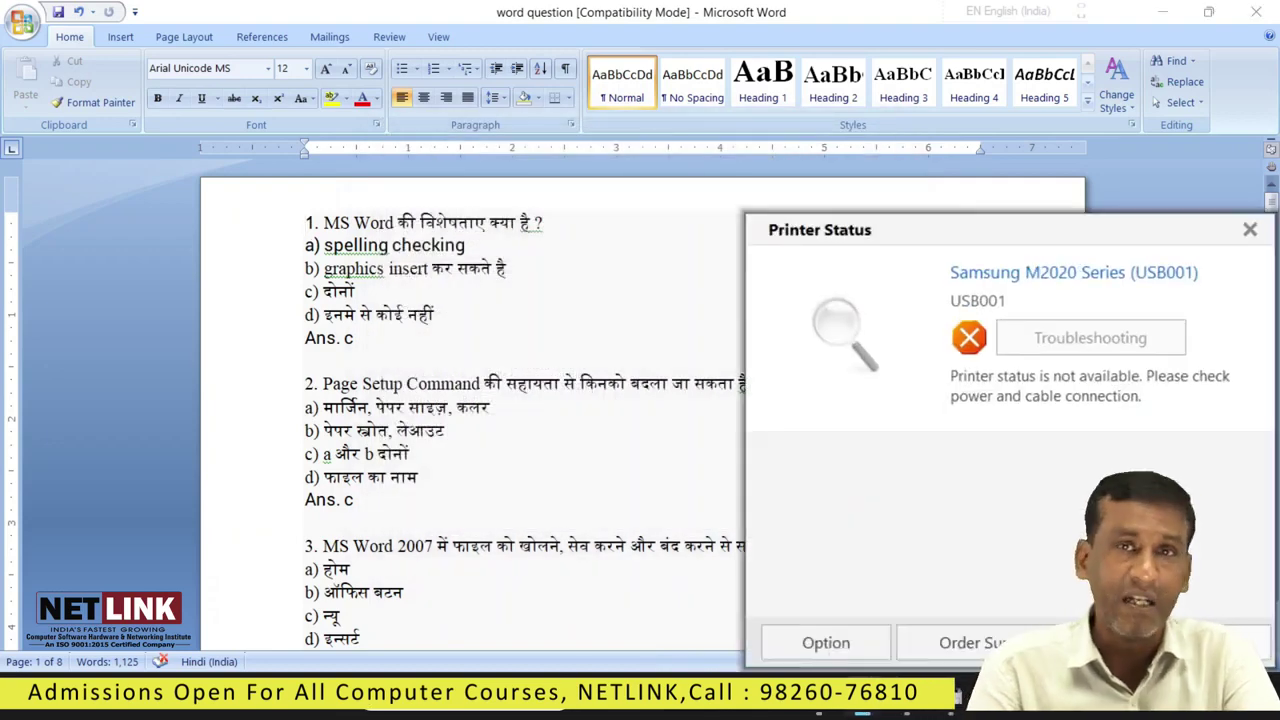
Step: Close the printer status warning and dismiss the Windows quick-access menu that opened over the quiz
click(1250, 230)
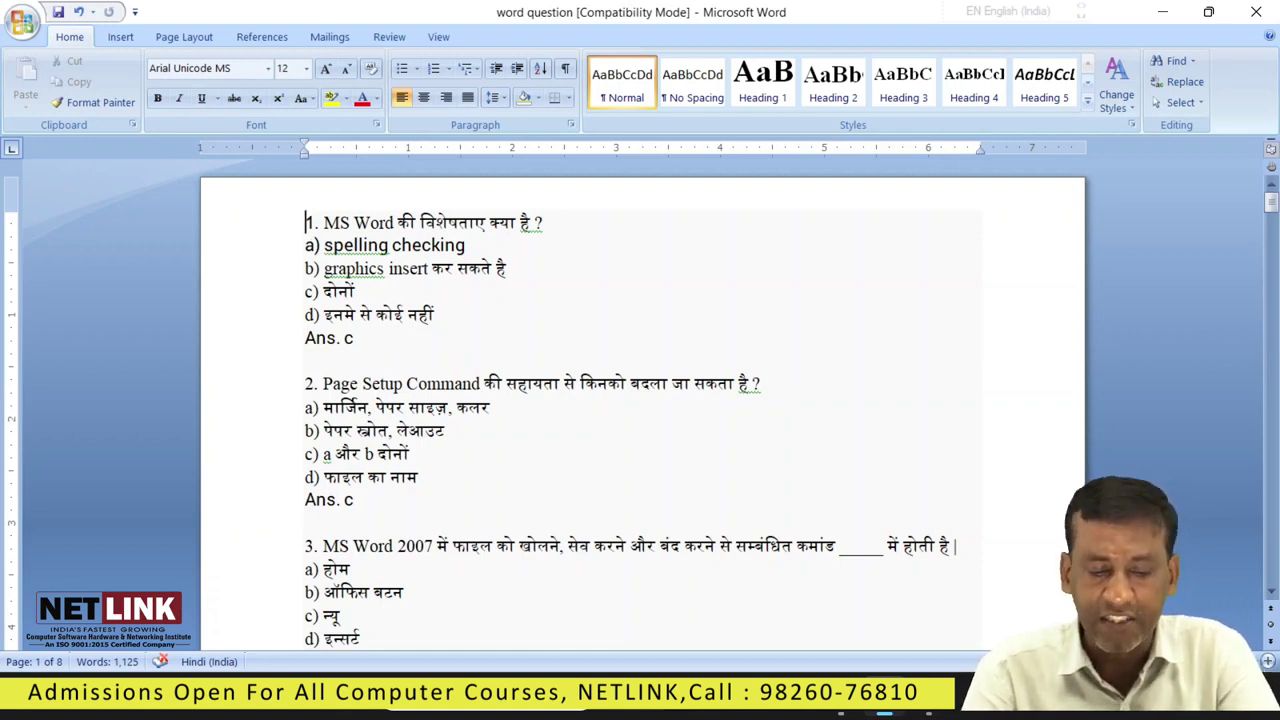
right_click(352, 712)
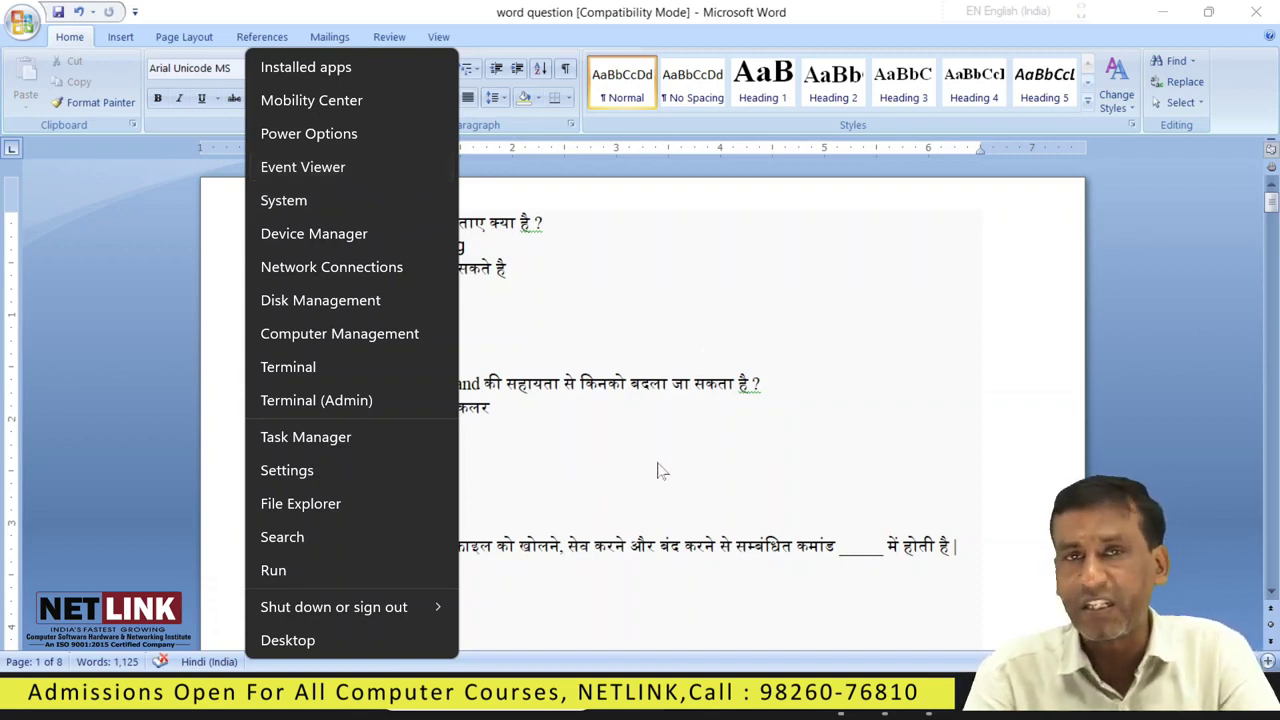
key(Escape)
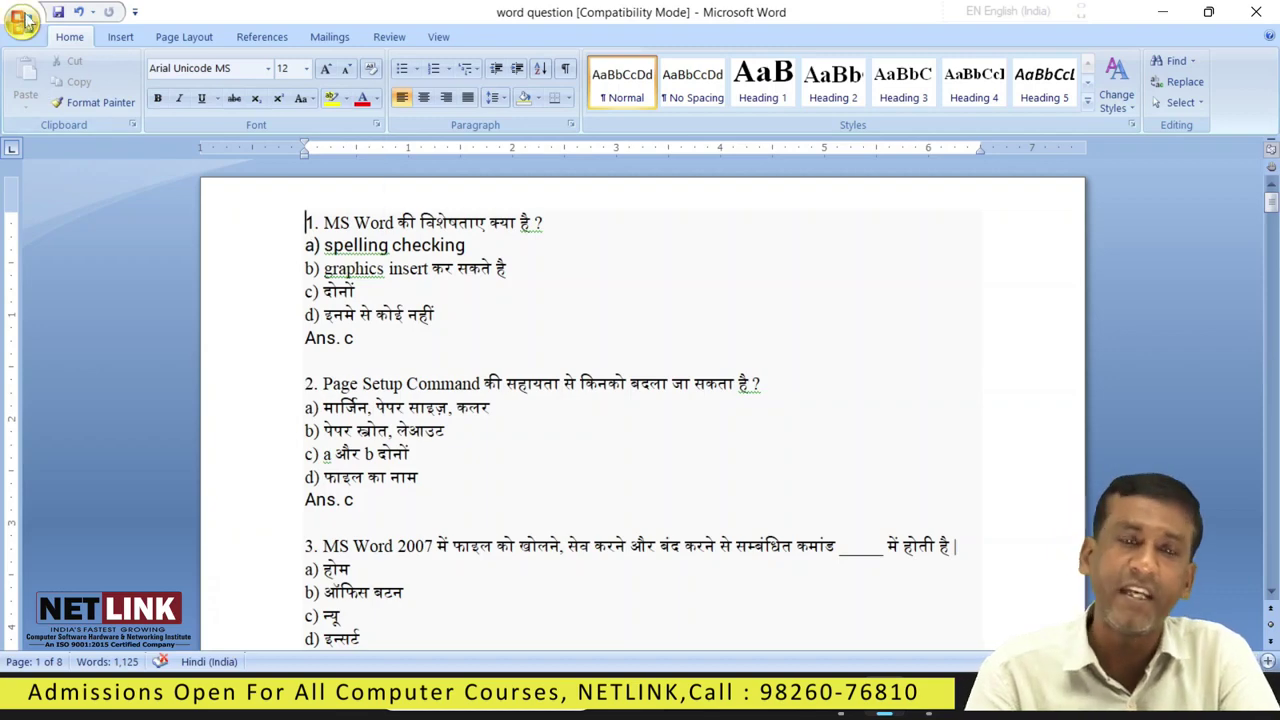
Step: Open and cancel the Print dialog twice from the Office menu, then reopen the Office menu's print choices
click(22, 21)
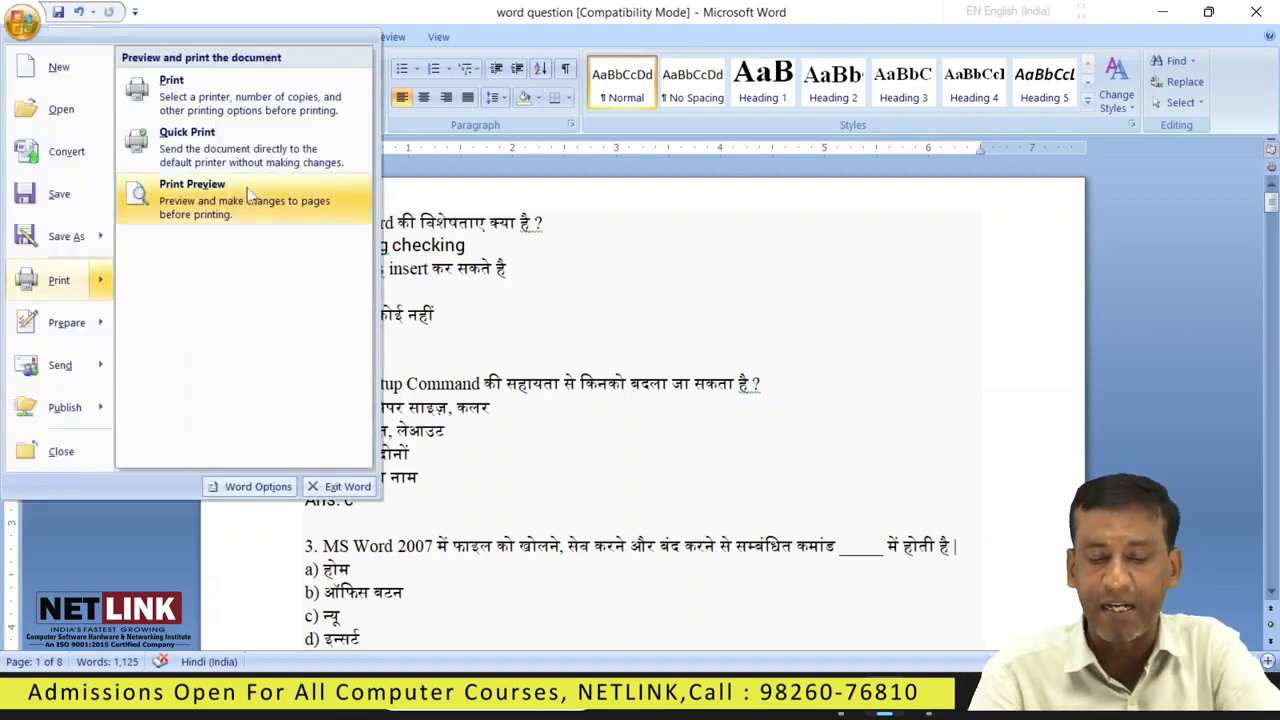
click(233, 104)
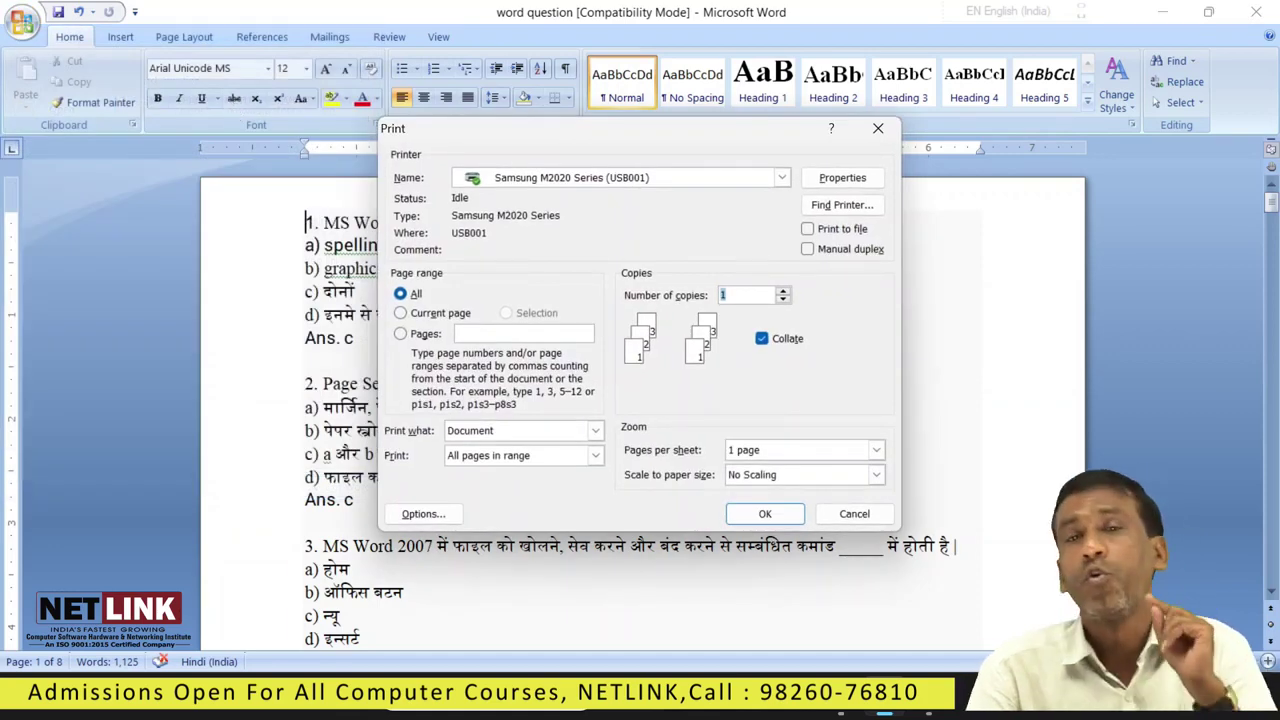
click(846, 522)
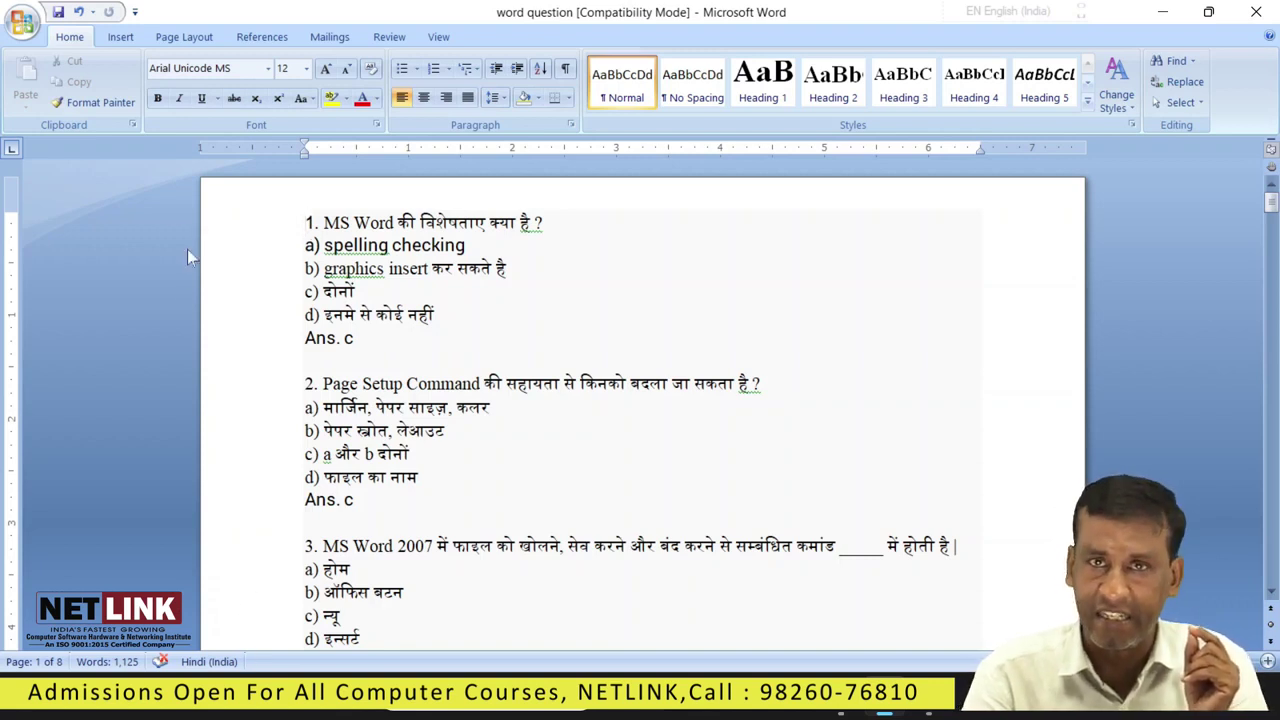
click(22, 22)
mouse_move(60, 281)
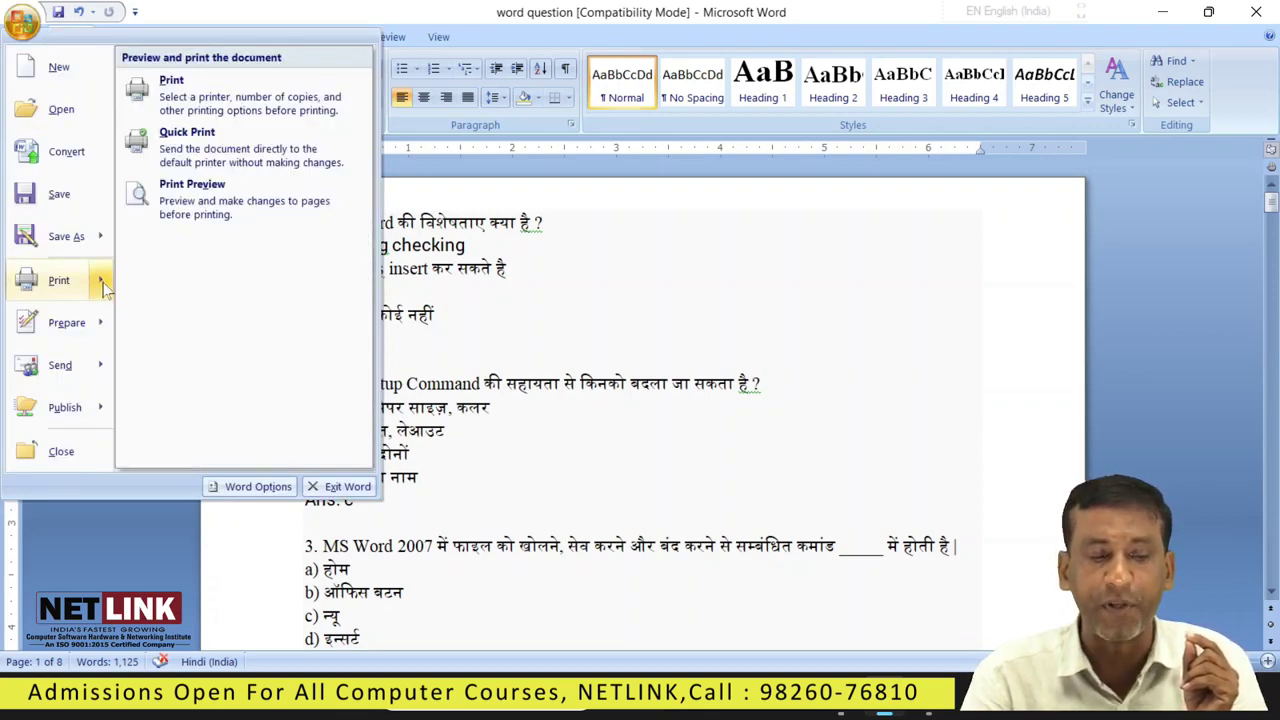
click(211, 102)
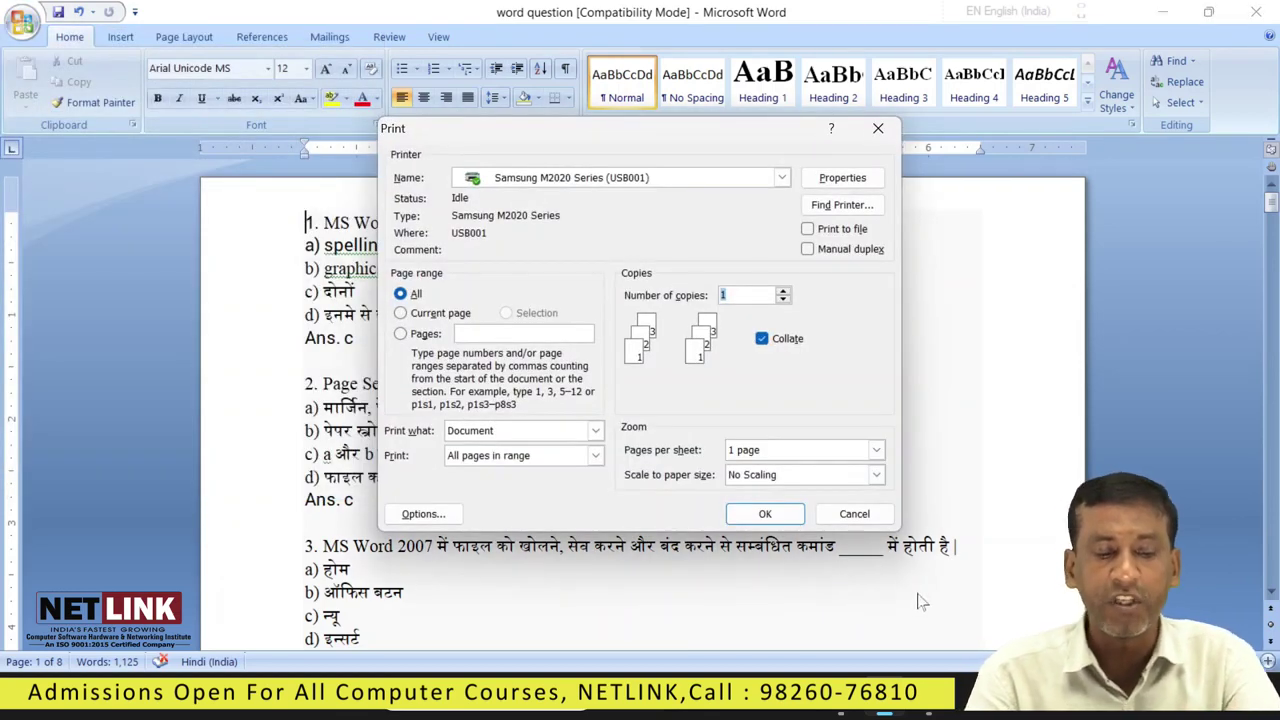
click(854, 514)
click(22, 22)
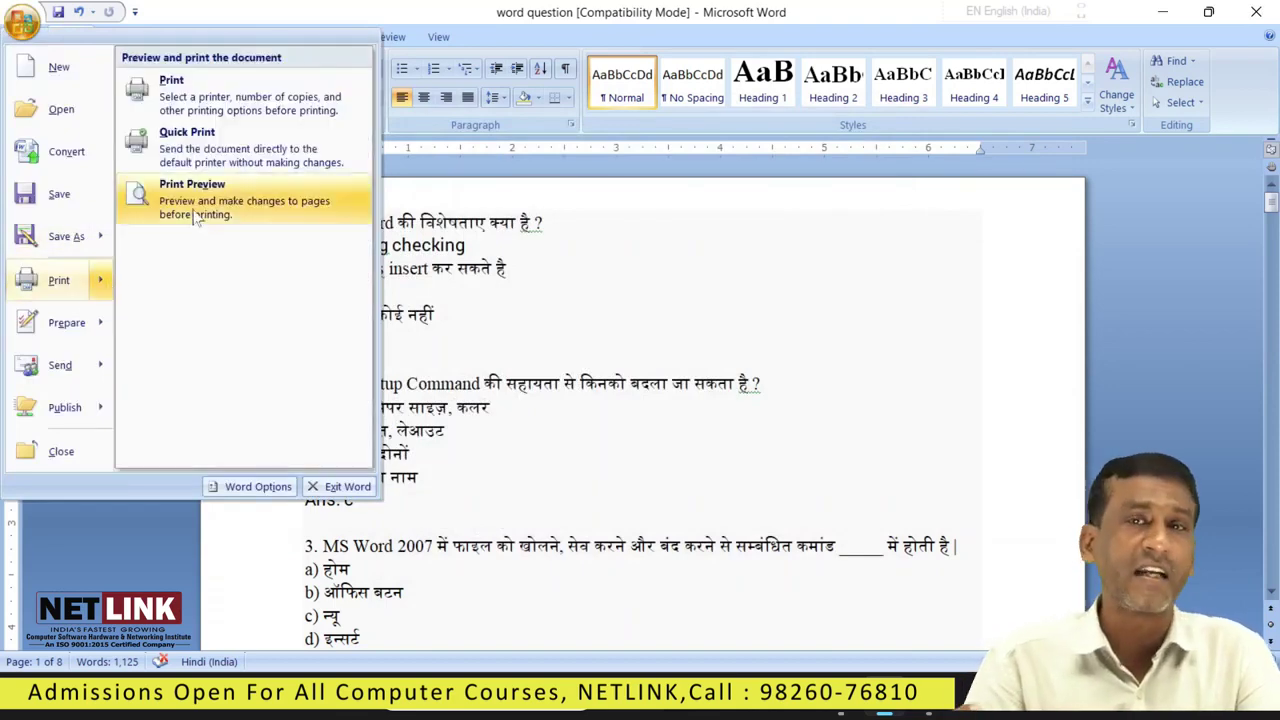
Step: Open Print Preview at 100%, show two pages side by side, and toggle the rulers off and on
mouse_move(59, 280)
click(195, 225)
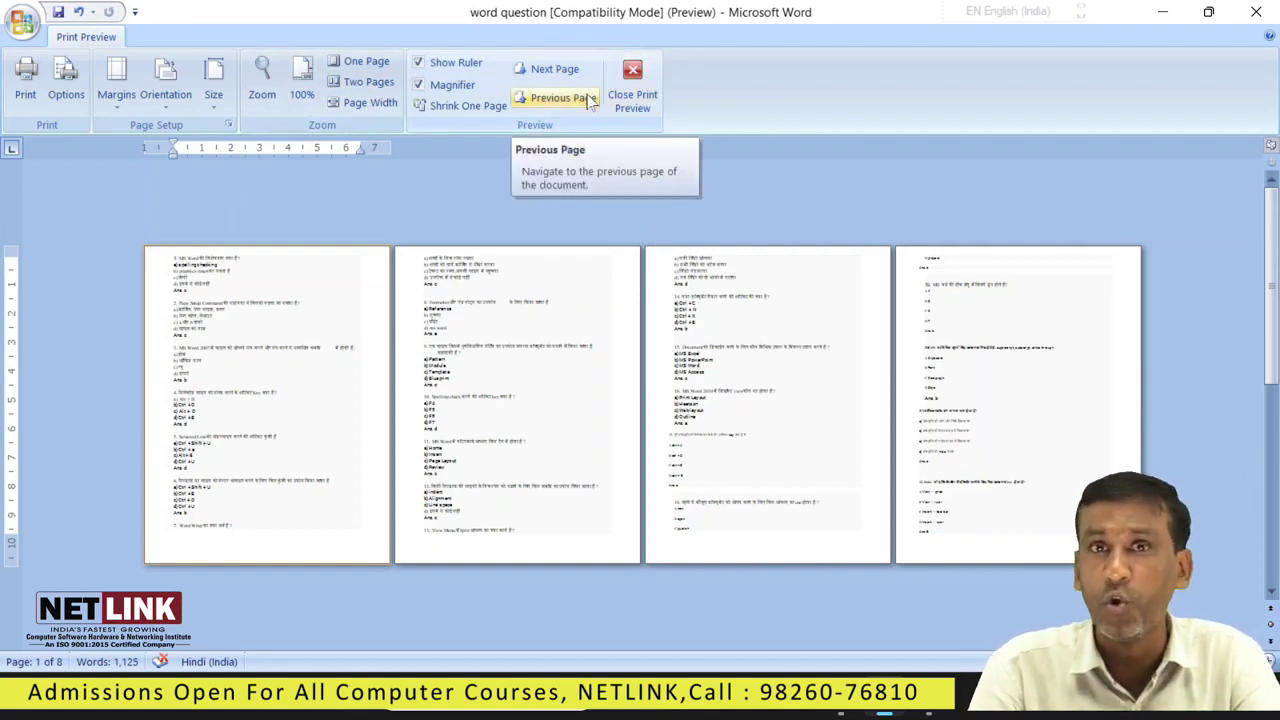
click(300, 106)
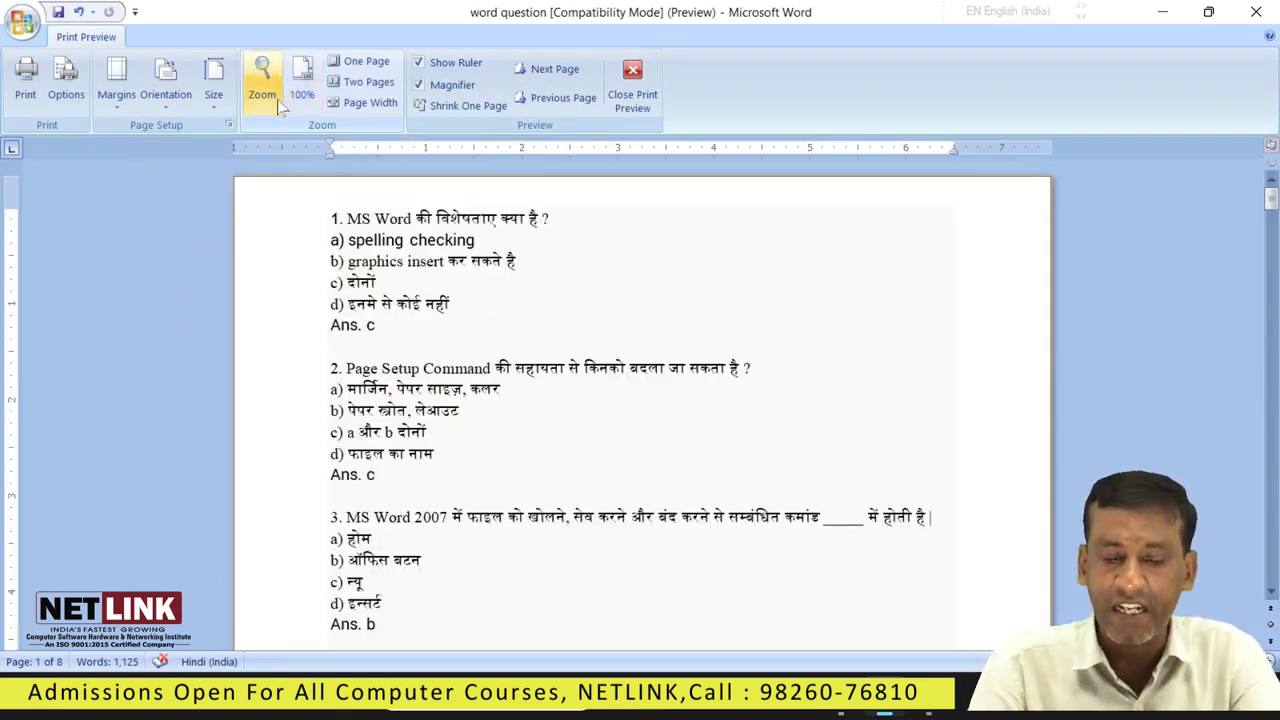
click(360, 84)
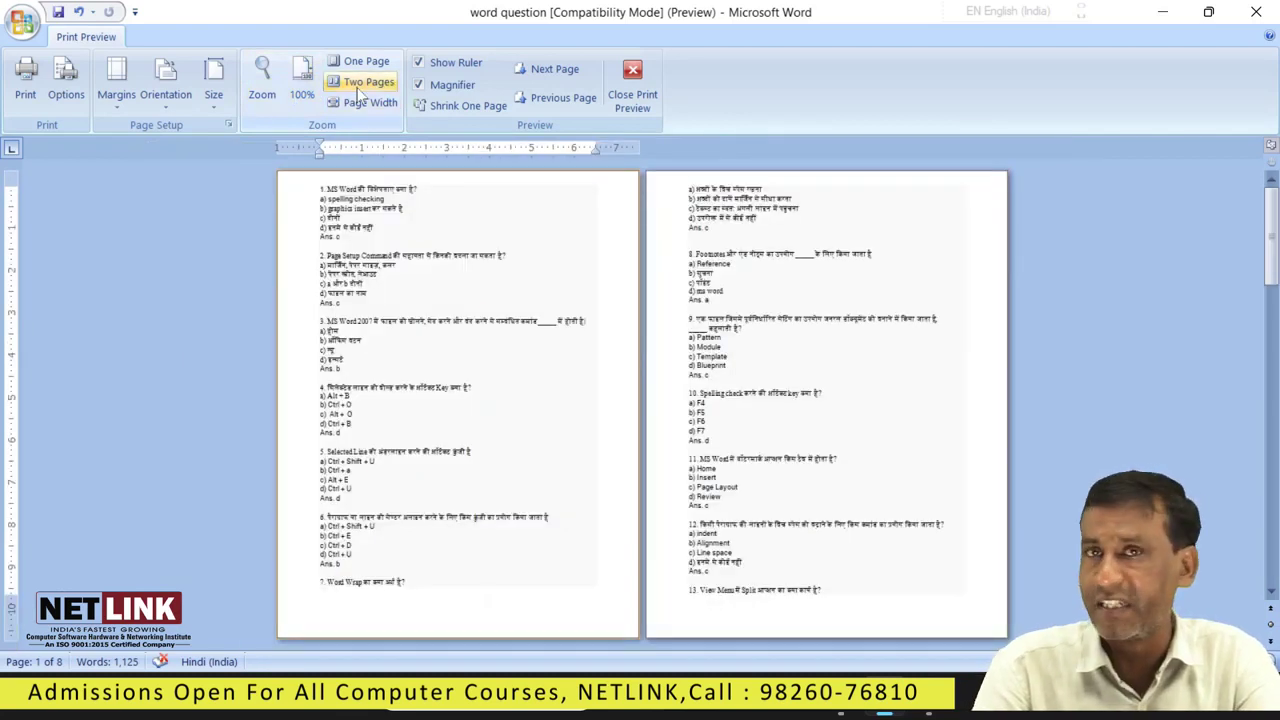
click(430, 66)
click(430, 66)
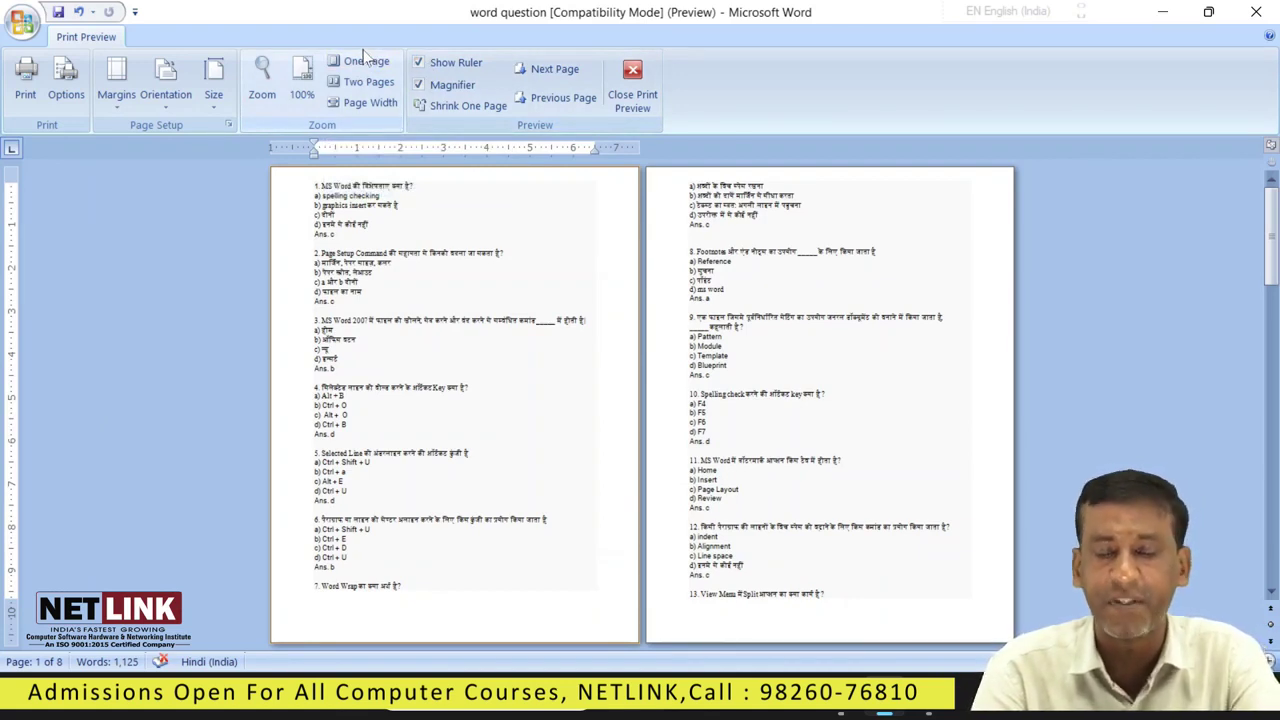
click(160, 95)
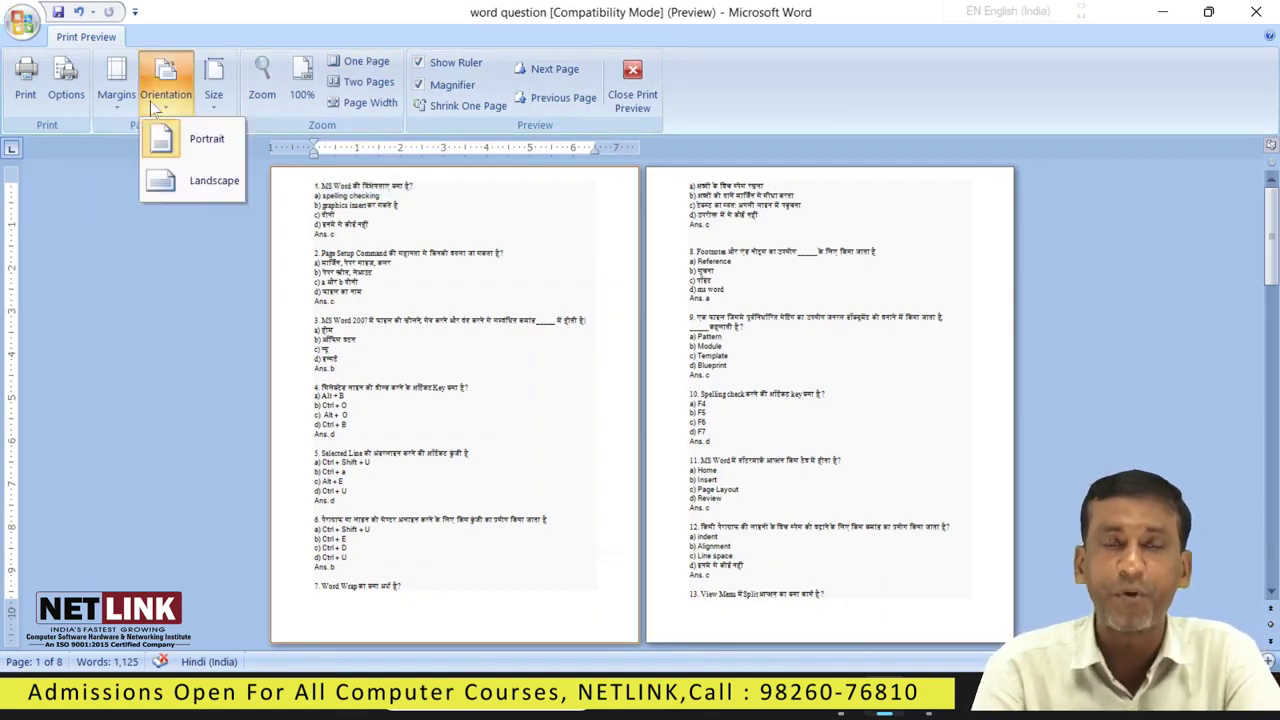
Step: Switch the page orientation to Landscape, then back to Portrait
click(168, 181)
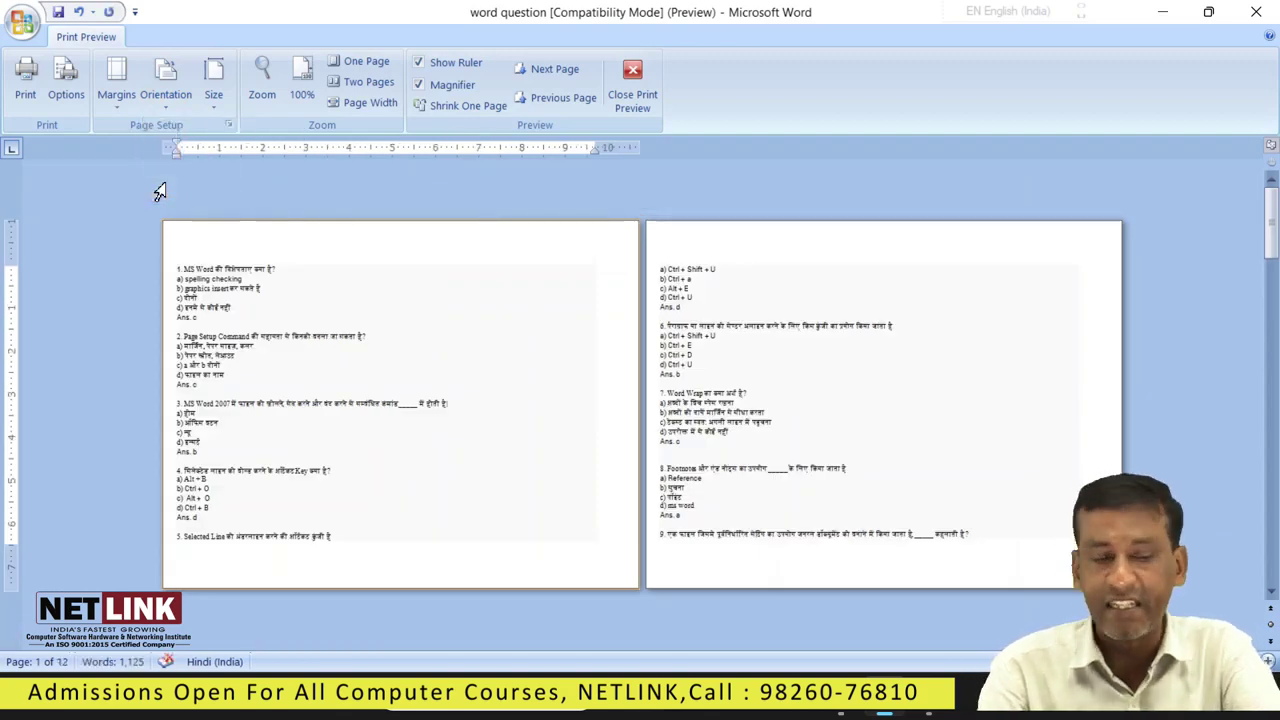
click(165, 85)
click(192, 143)
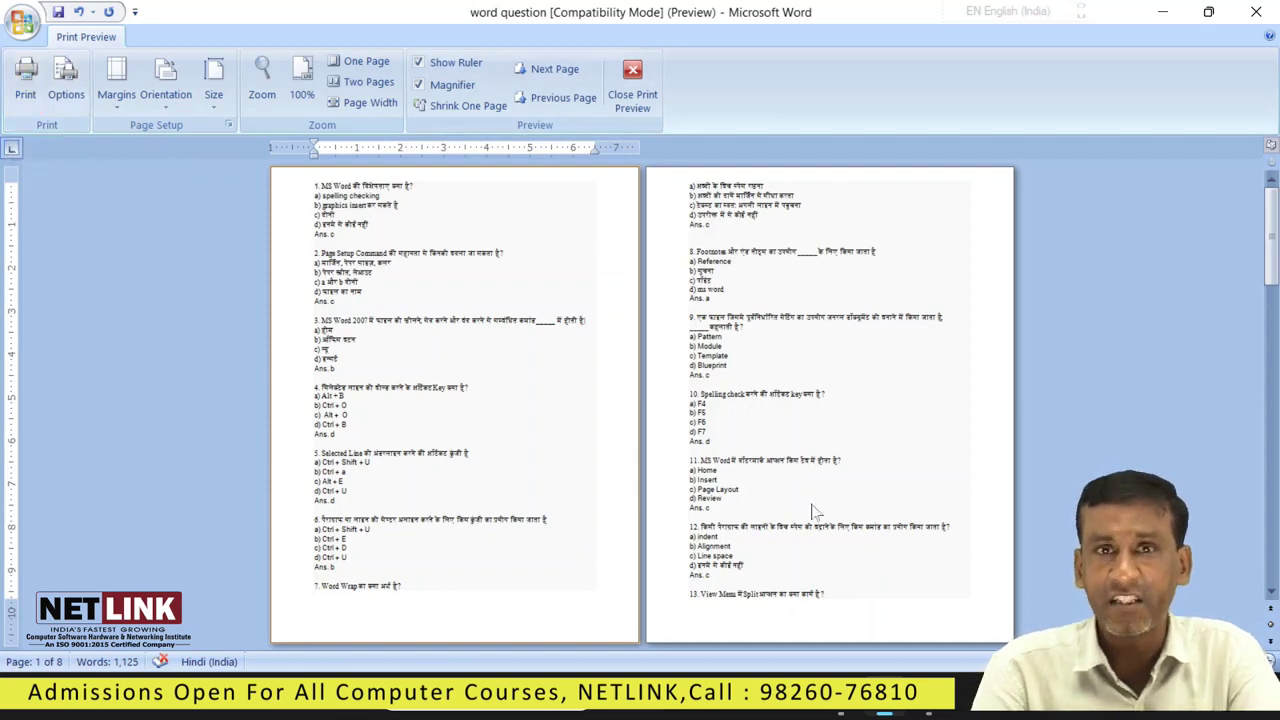
Step: Zoom into the preview, advance through the next pages, and close Print Preview
click(634, 224)
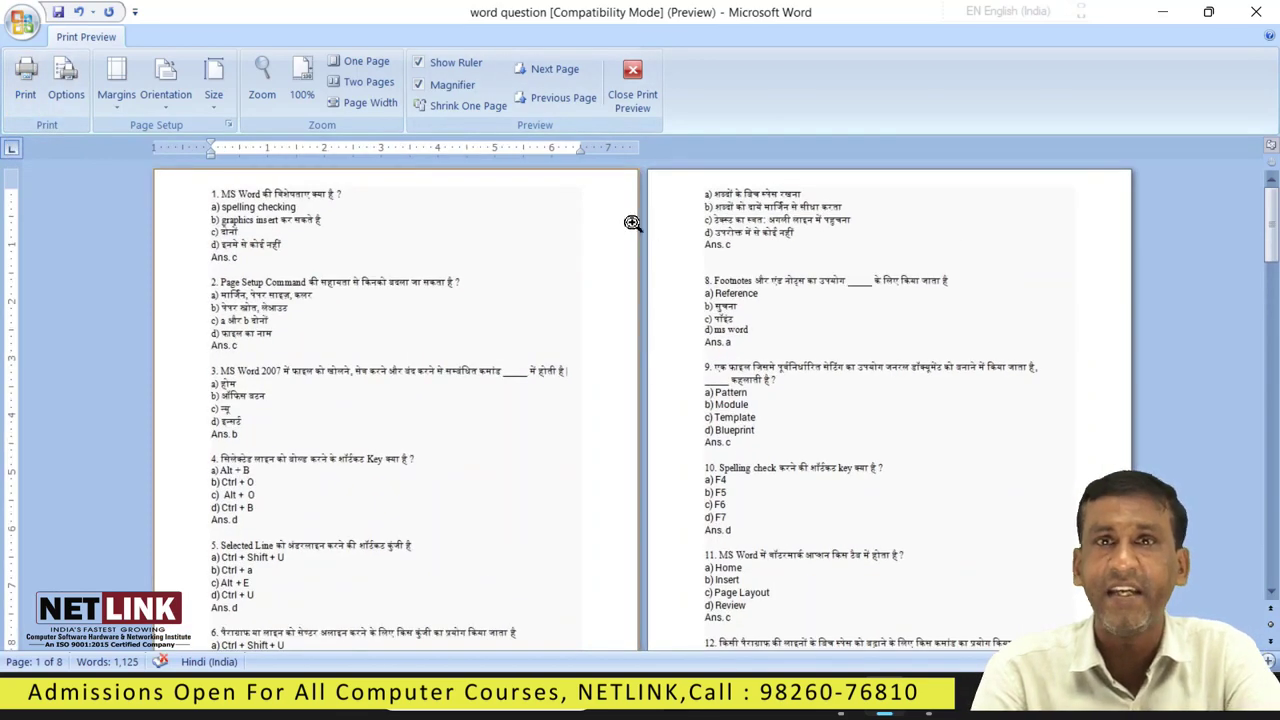
click(558, 70)
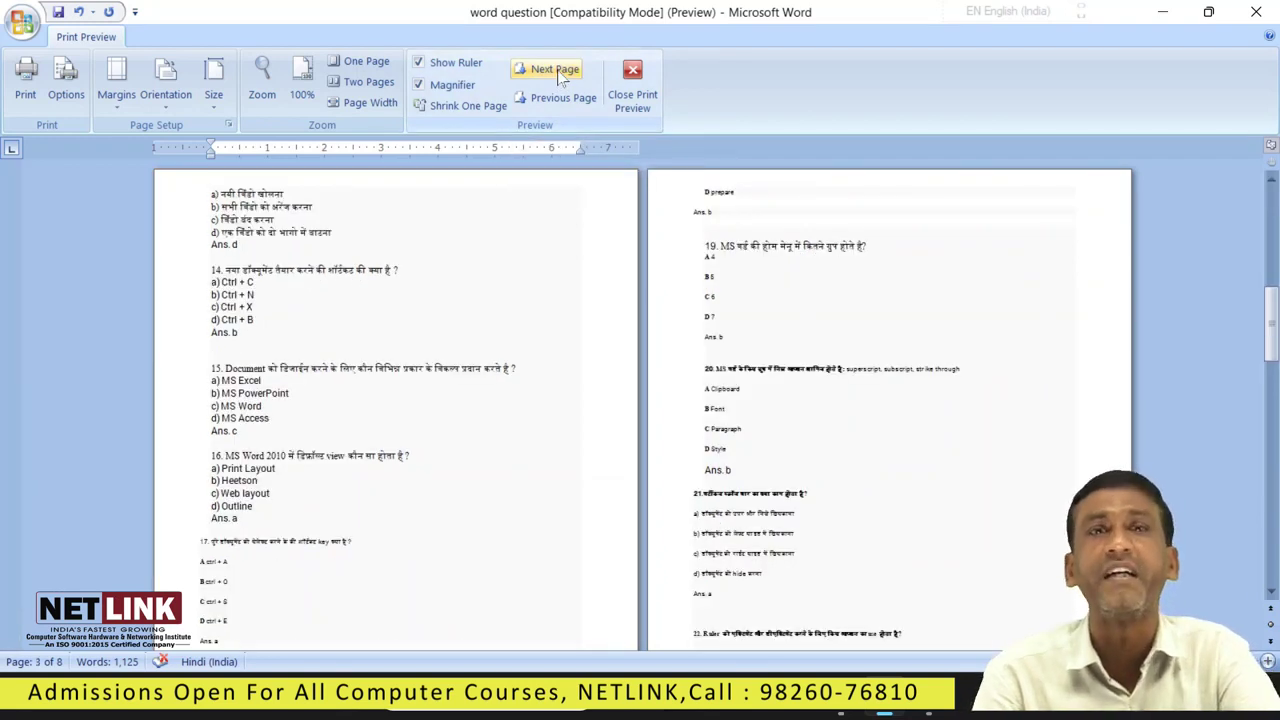
click(556, 70)
click(632, 96)
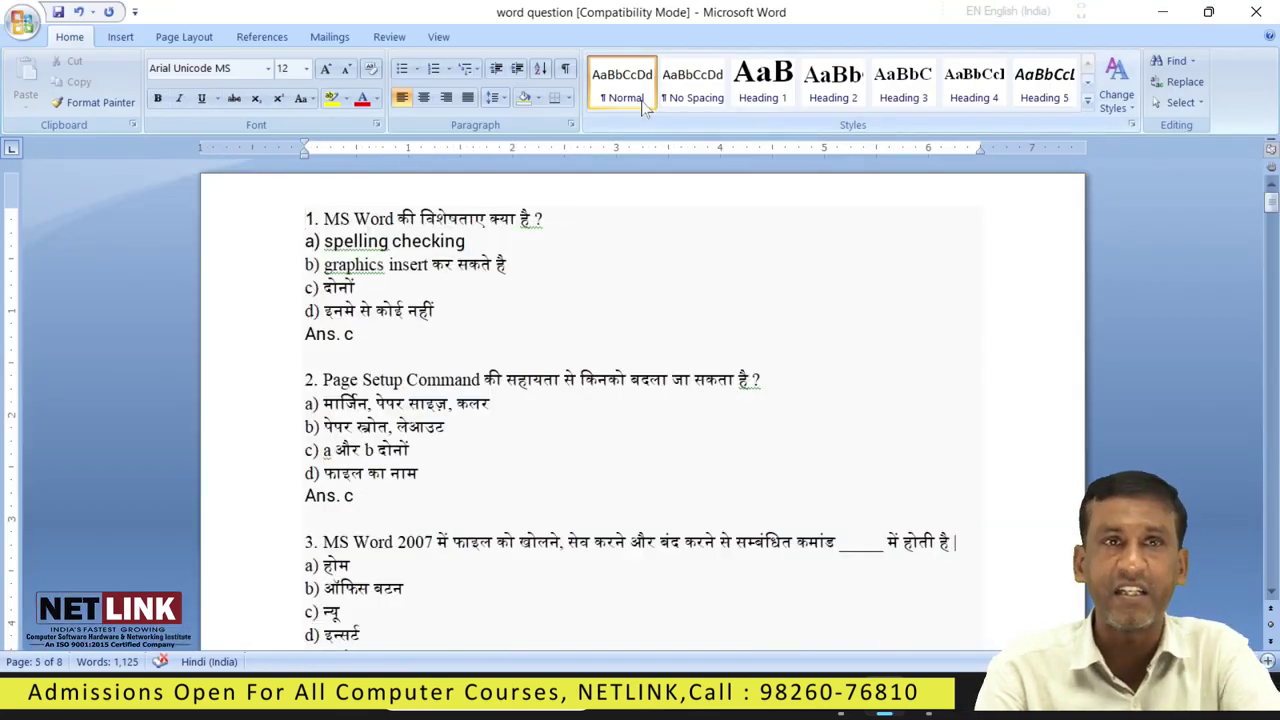